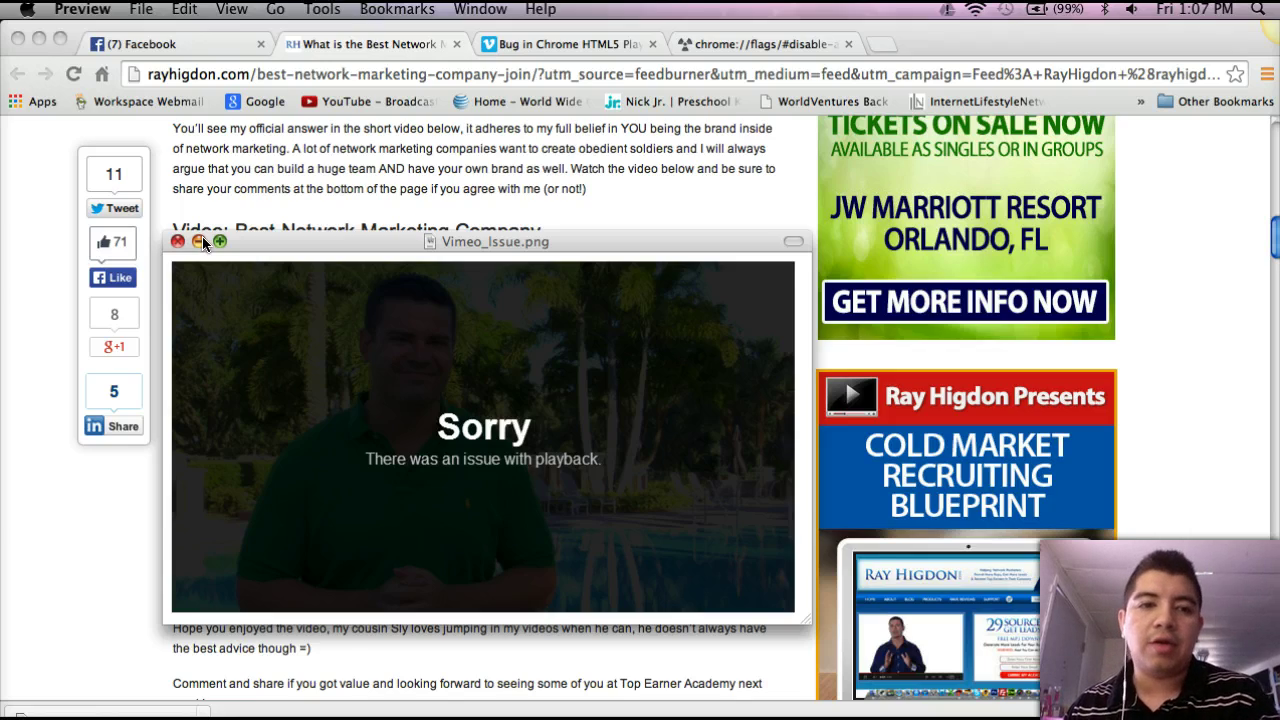
# Put away the error screenshot and reload the 'Bug in Chrome HTML5 Player' forum thread
pyautogui.click(202, 237)
pyautogui.click(545, 40)
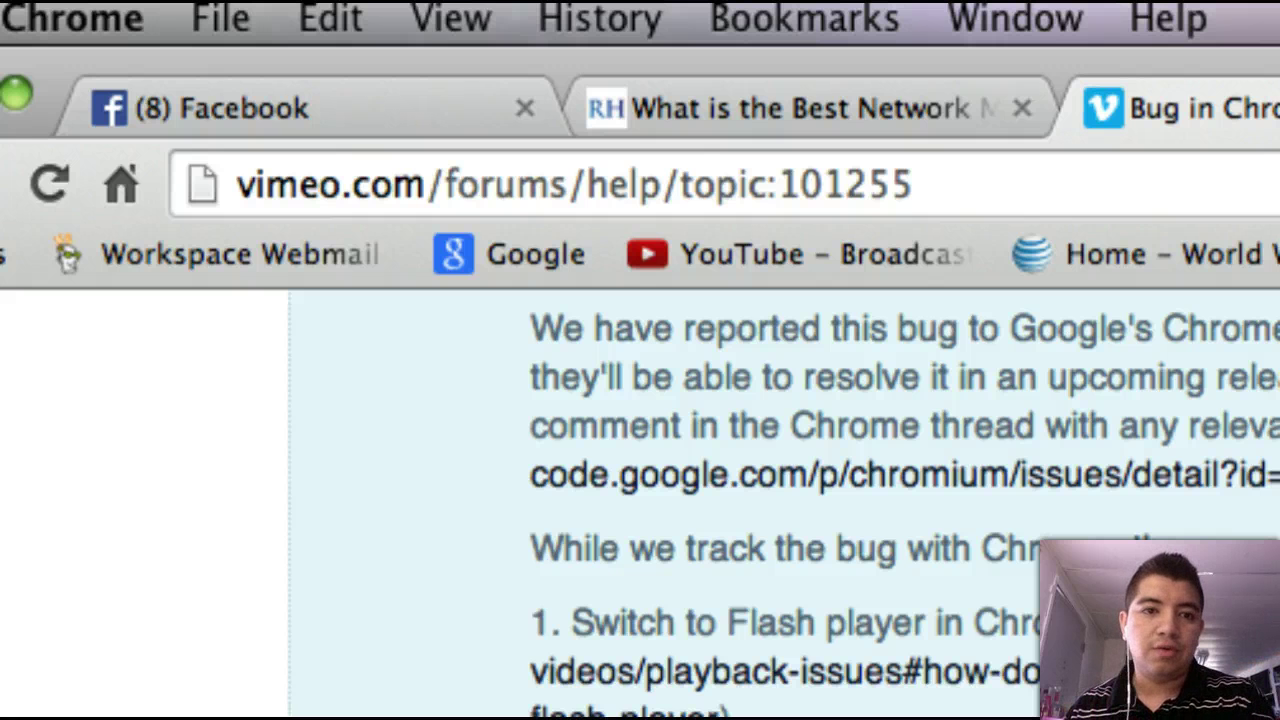
pyautogui.doubleClick(960, 171)
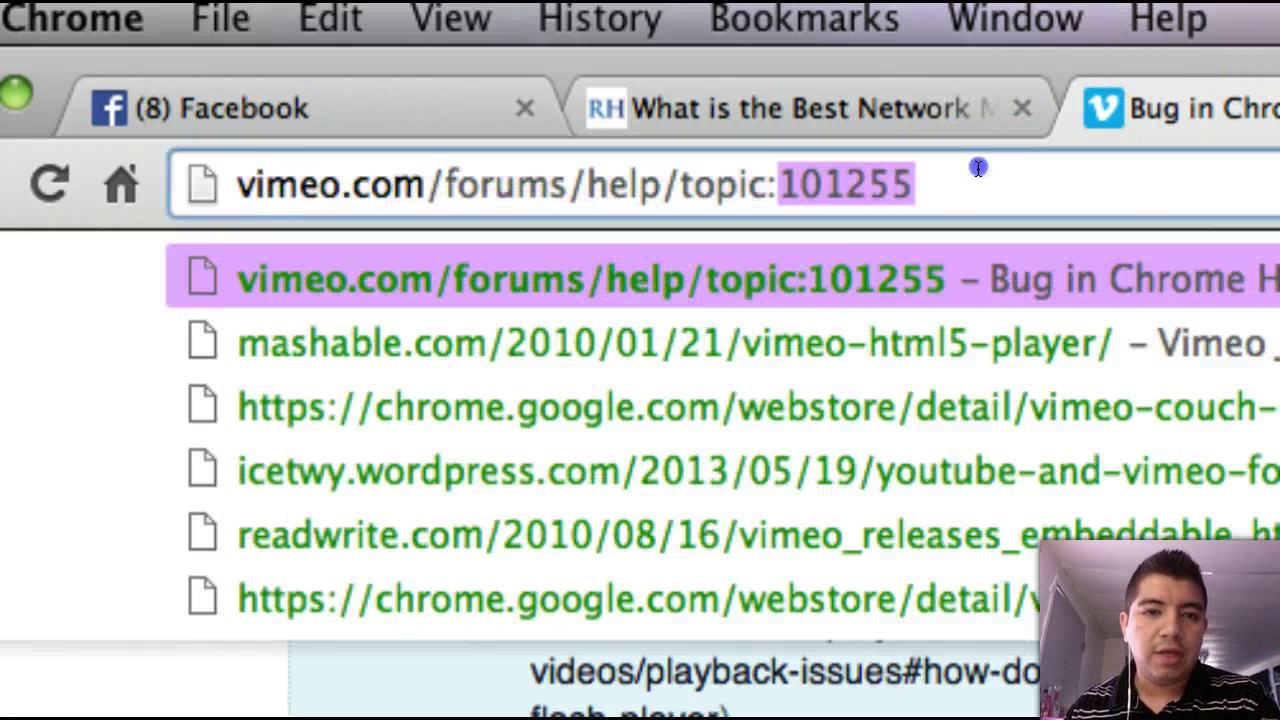
pyautogui.press('Return')
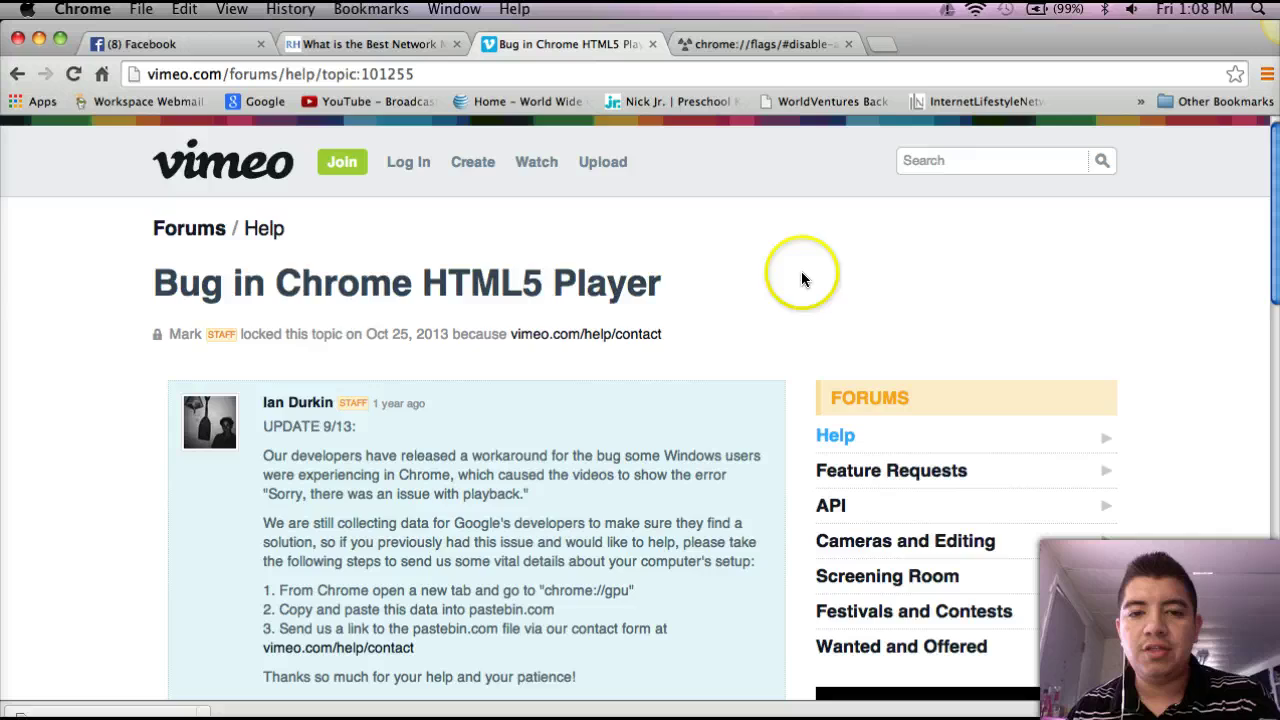
# Copy the chrome://flags address from the thread's hardware-accelerated video decode workaround
pyautogui.scroll(-5, 768, 298)
pyautogui.scroll(-5, 770, 305)
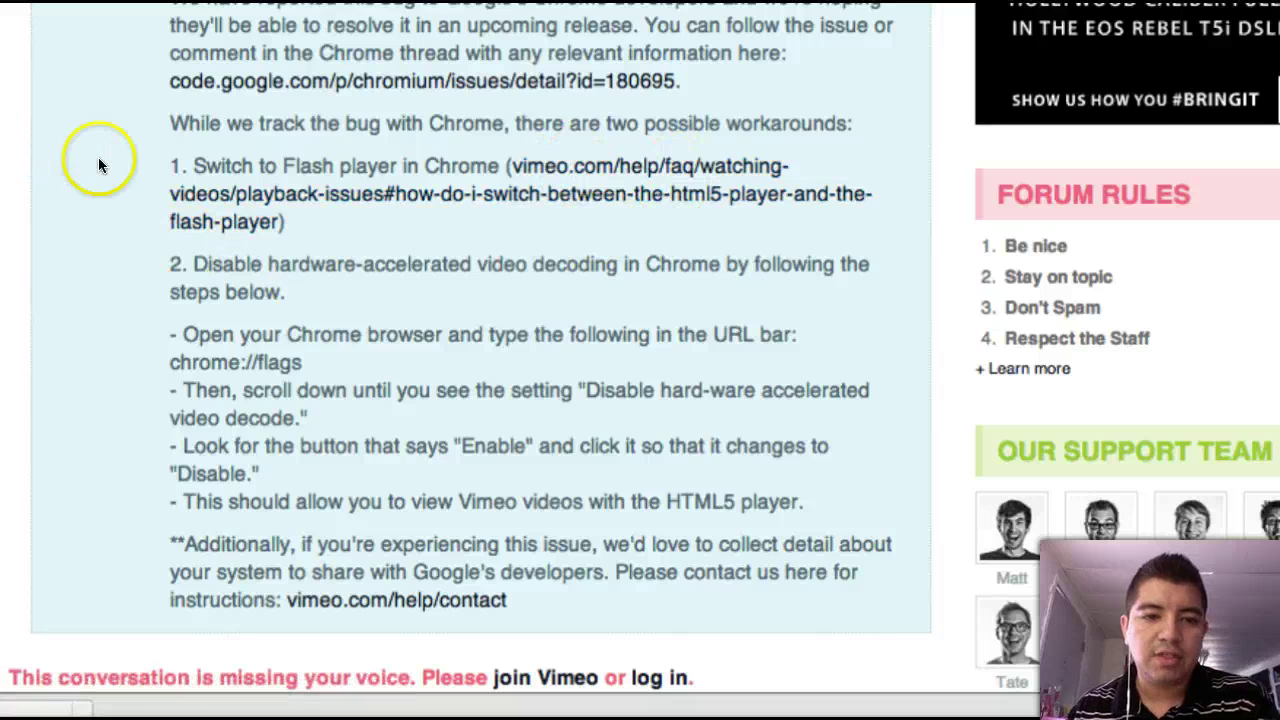
pyautogui.scroll(-1, 125, 163)
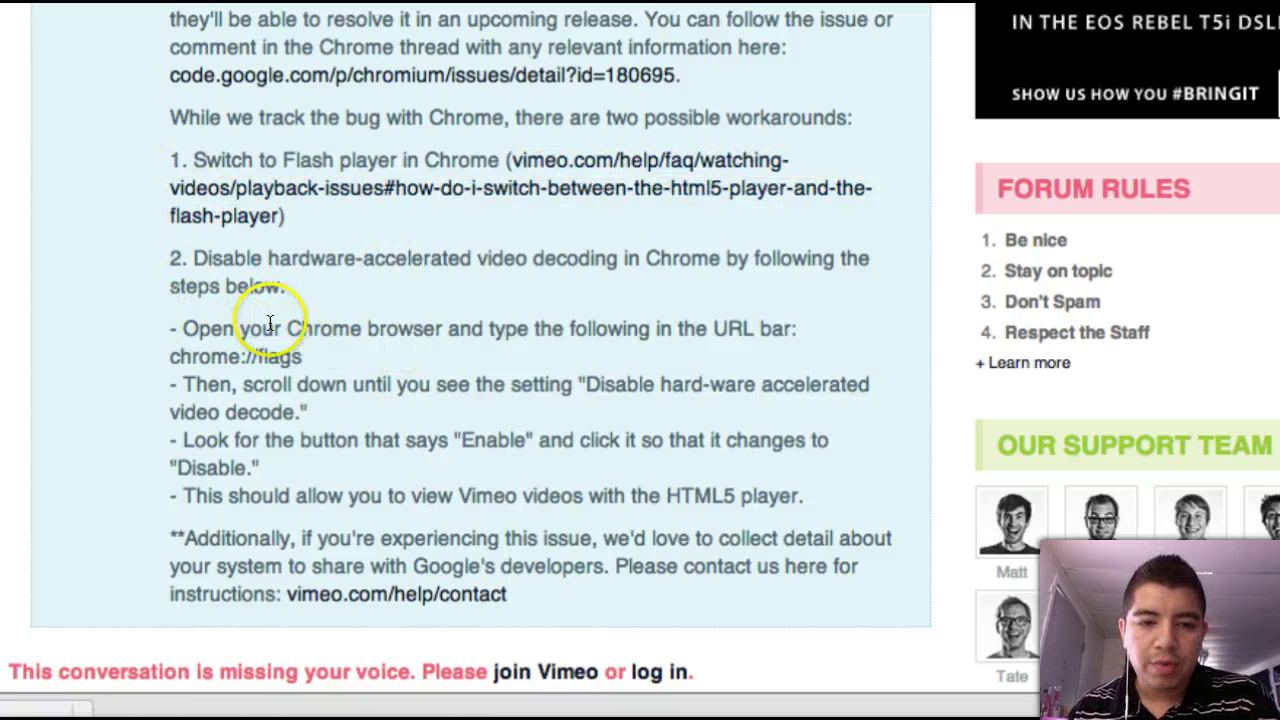
pyautogui.moveTo(172, 356); pyautogui.dragTo(300, 356)
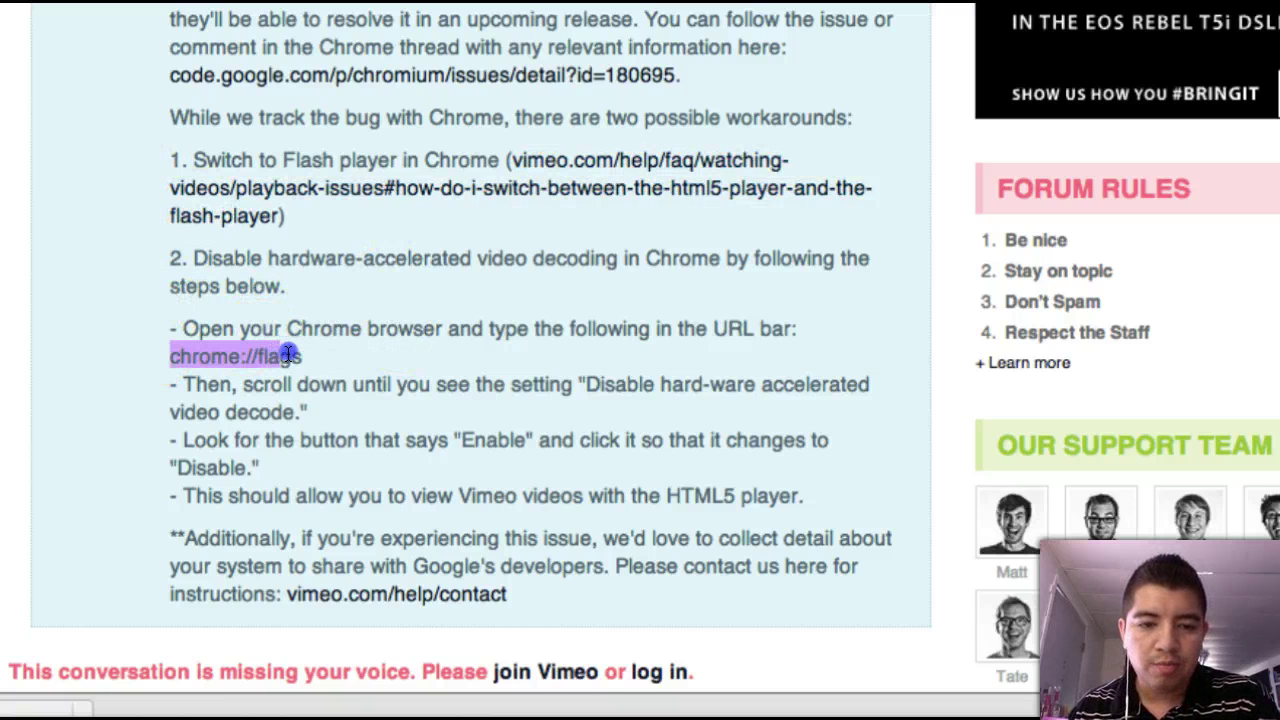
pyautogui.rightClick(284, 352)
pyautogui.click(333, 363)
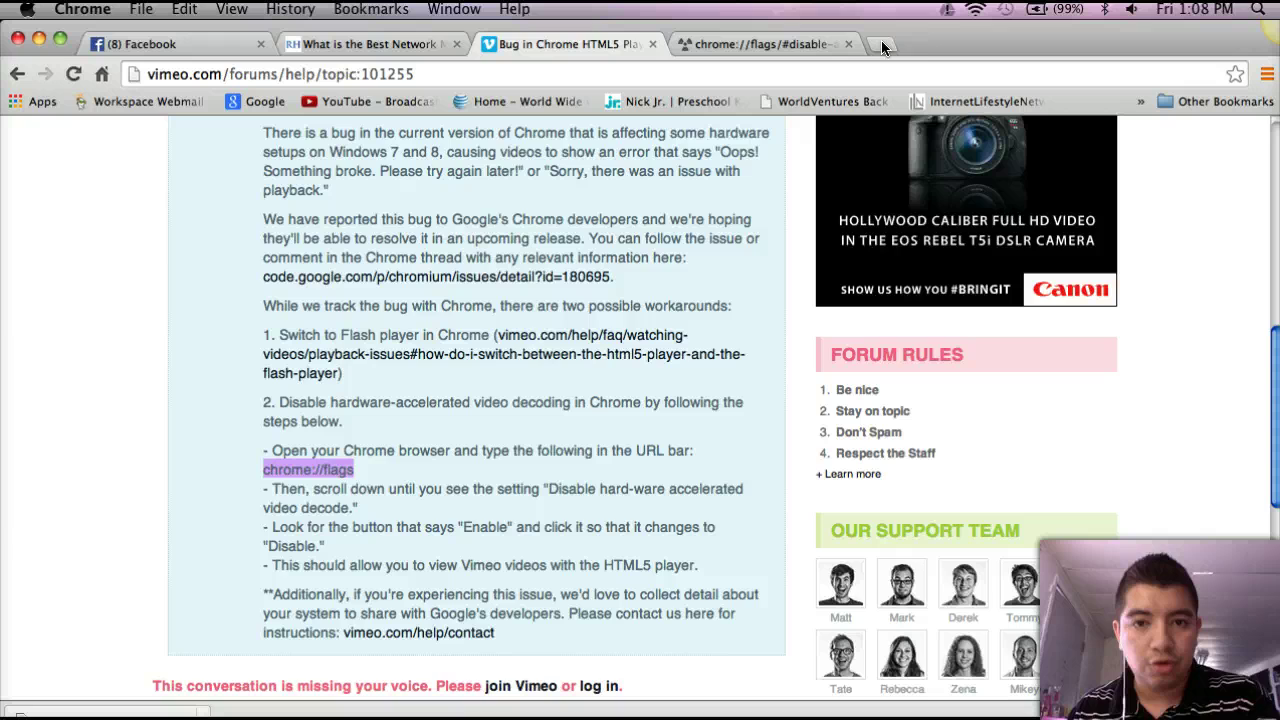
# Paste the copied chrome://flags address into a new tab and load the experiments page
pyautogui.click(881, 44)
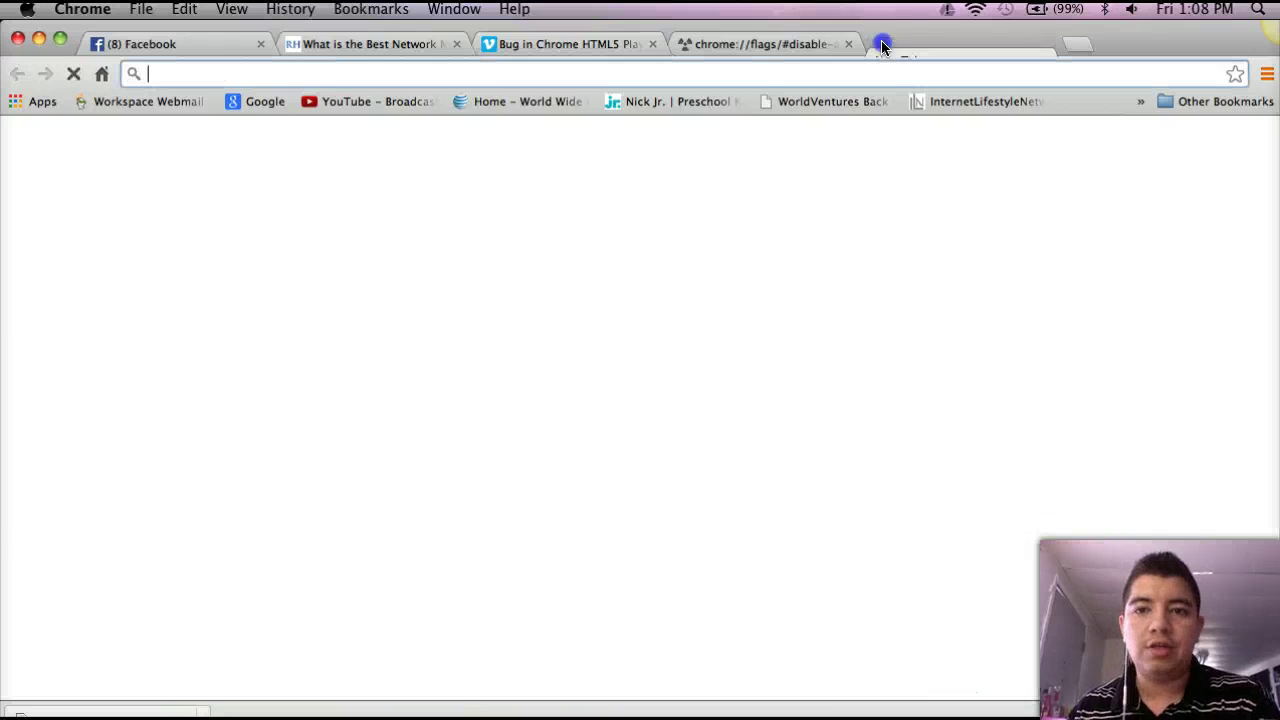
pyautogui.rightClick(499, 72)
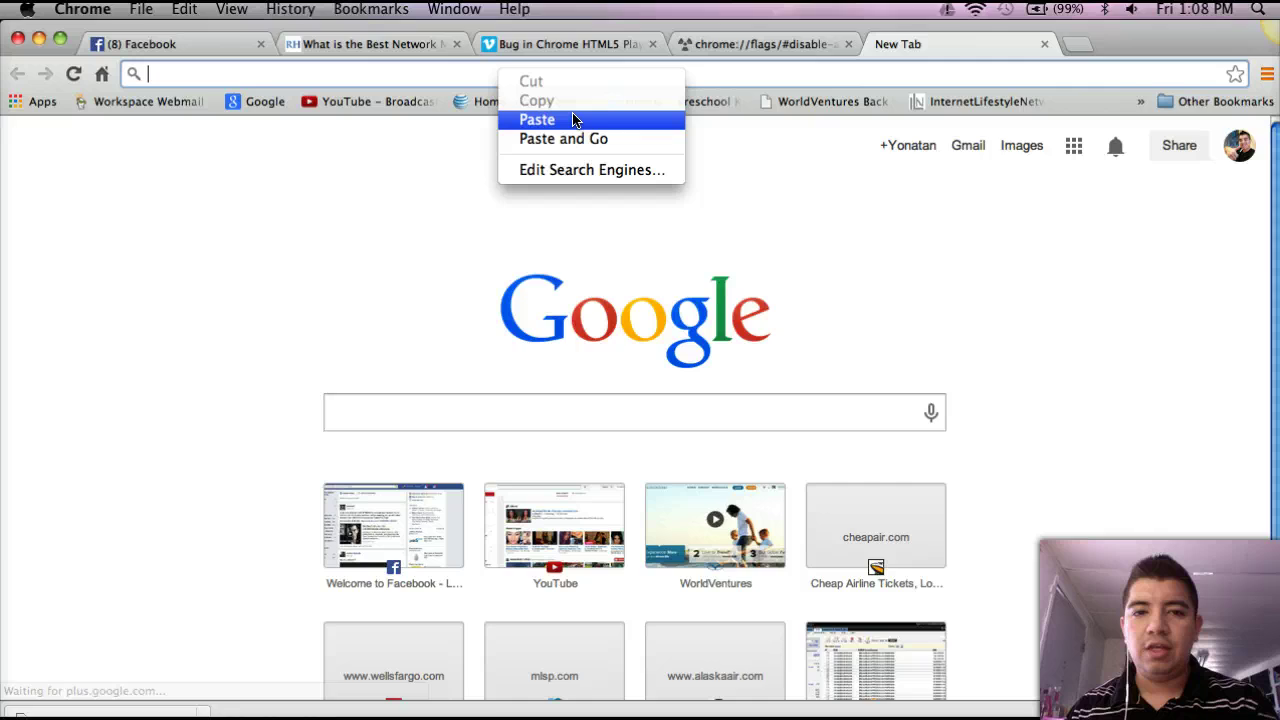
pyautogui.click(575, 120)
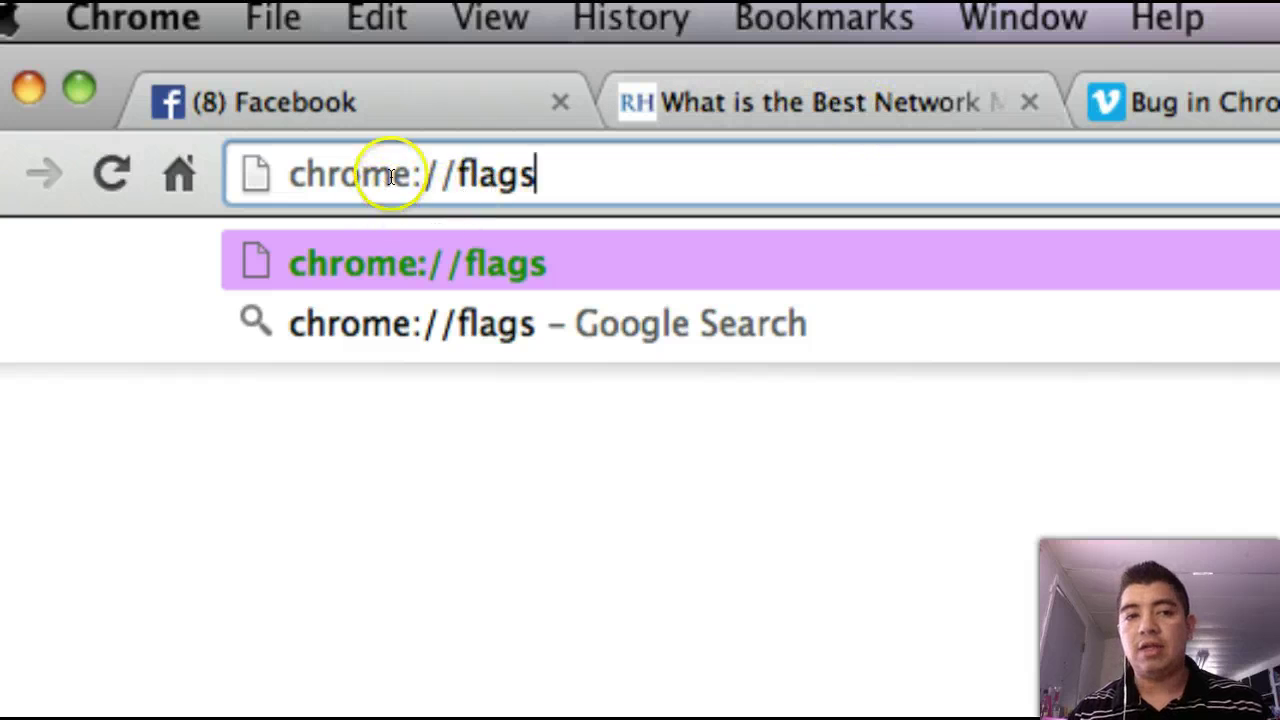
pyautogui.click(667, 135)
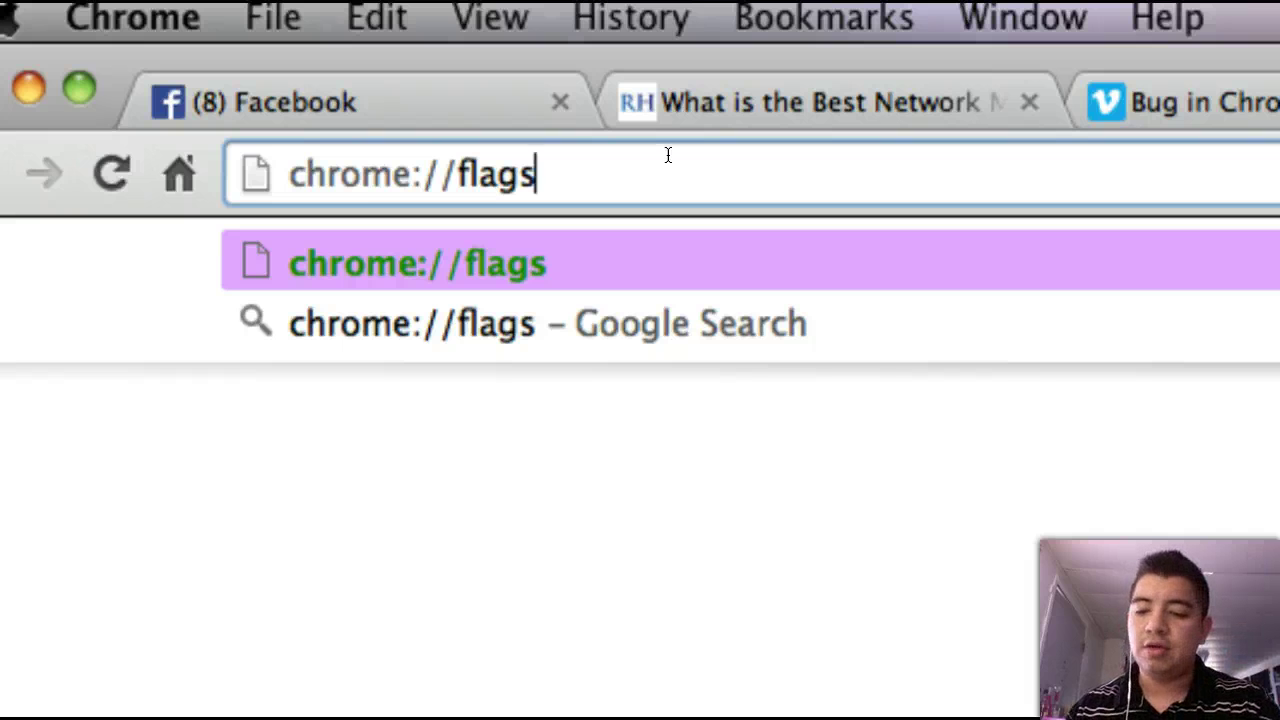
pyautogui.press('Return')
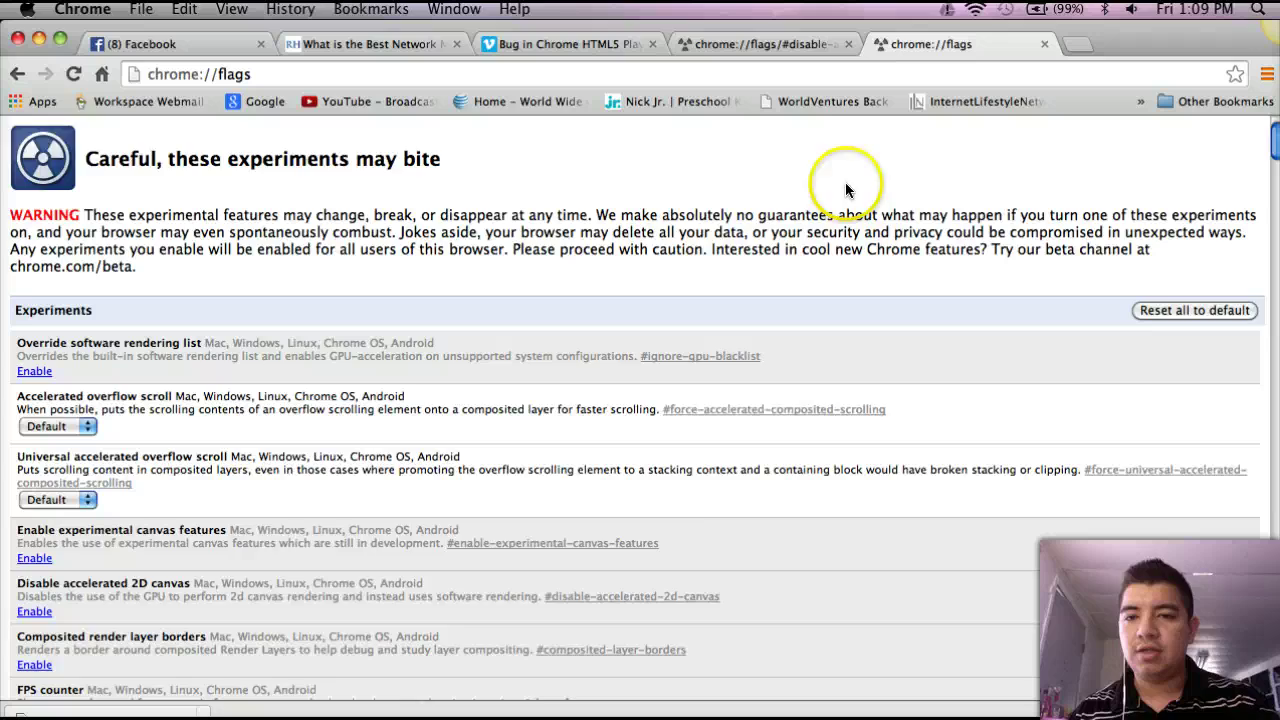
# Scroll the flags list to the 'Disable hardware-accelerated video decode' experiment
pyautogui.scroll(-2, 790, 184)
pyautogui.scroll(-2, 737, 187)
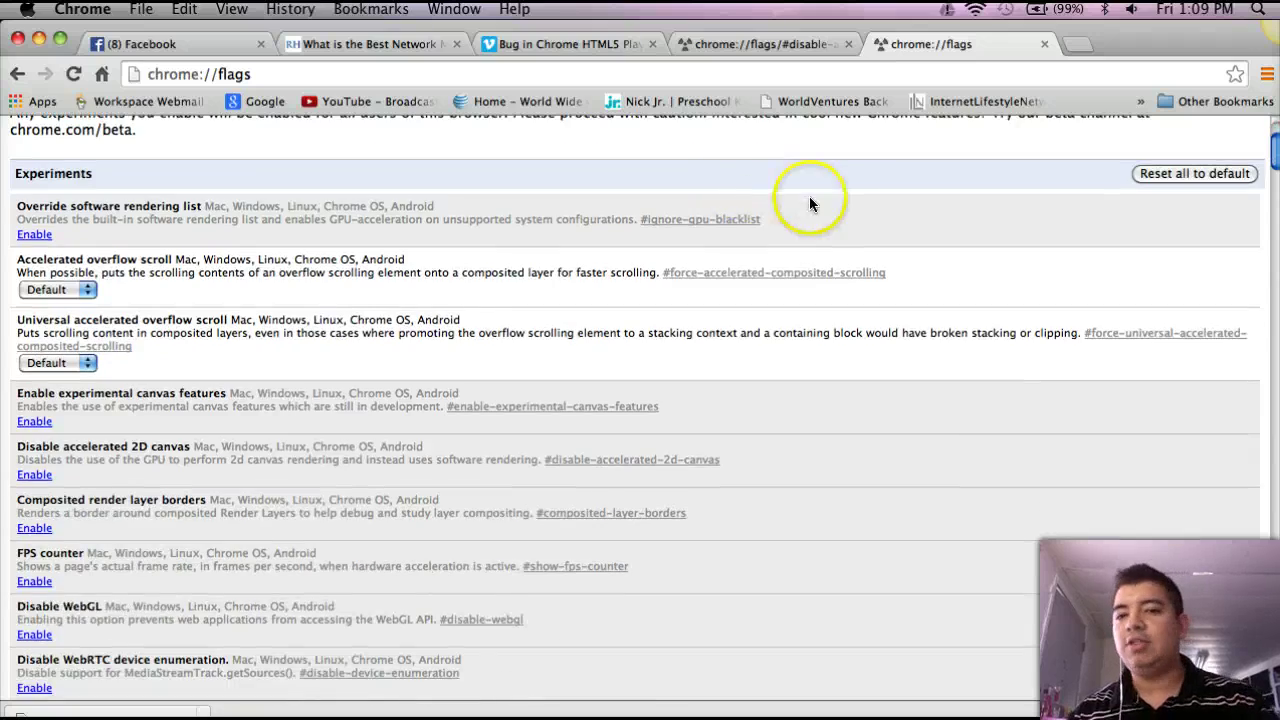
pyautogui.scroll(-1, 809, 200)
pyautogui.scroll(-5, 809, 196)
pyautogui.scroll(-5, 810, 210)
pyautogui.scroll(-5, 809, 250)
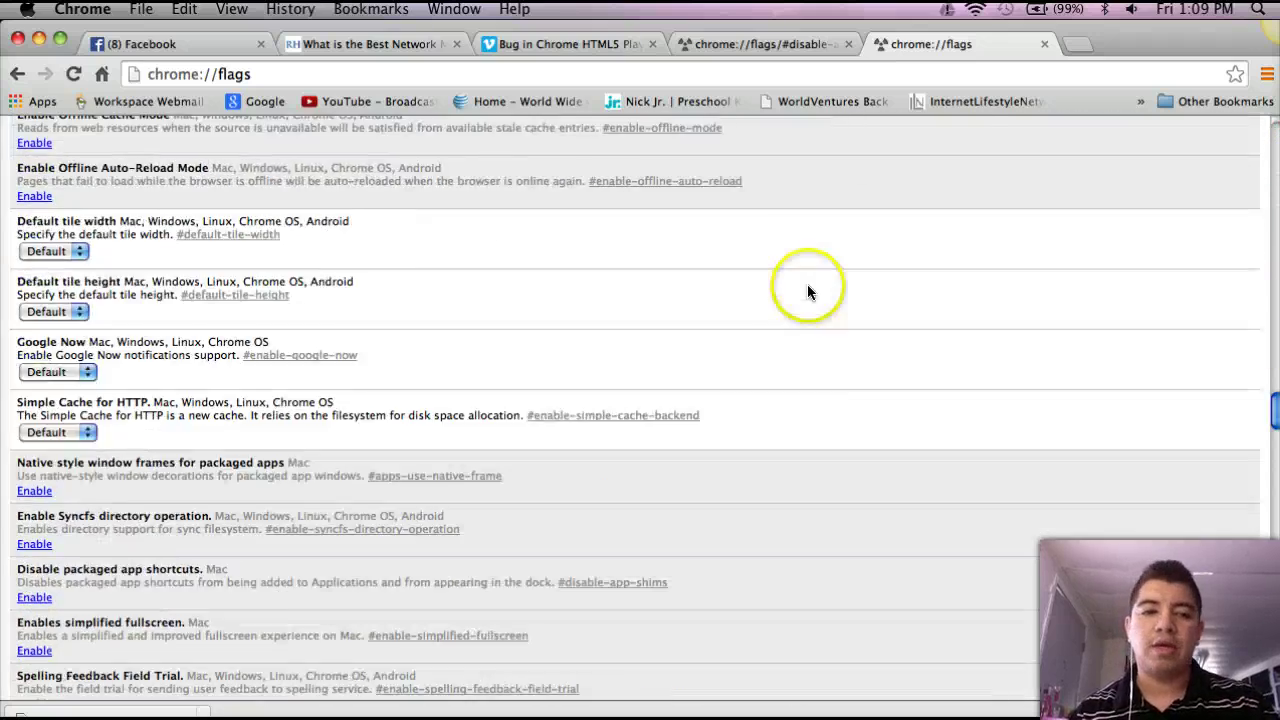
pyautogui.scroll(-5, 806, 286)
pyautogui.scroll(-10, 806, 286)
pyautogui.scroll(-5, 806, 286)
pyautogui.scroll(5, 806, 286)
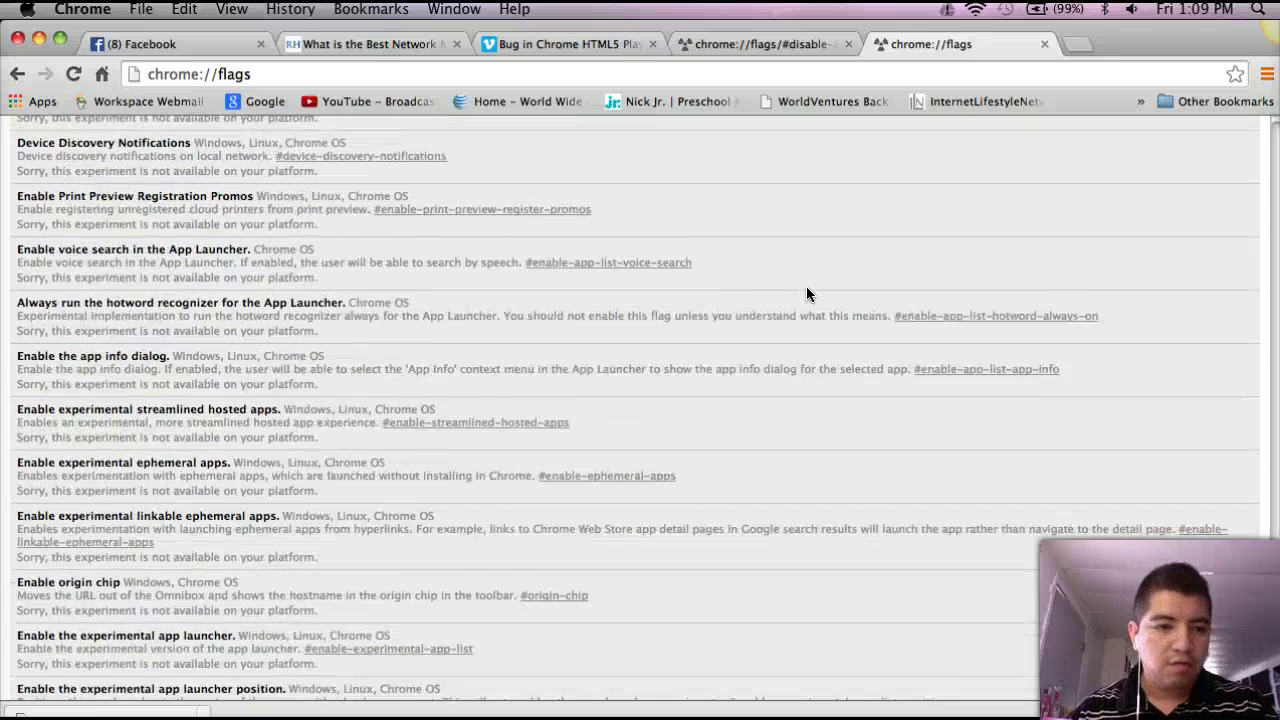
pyautogui.scroll(1, 806, 286)
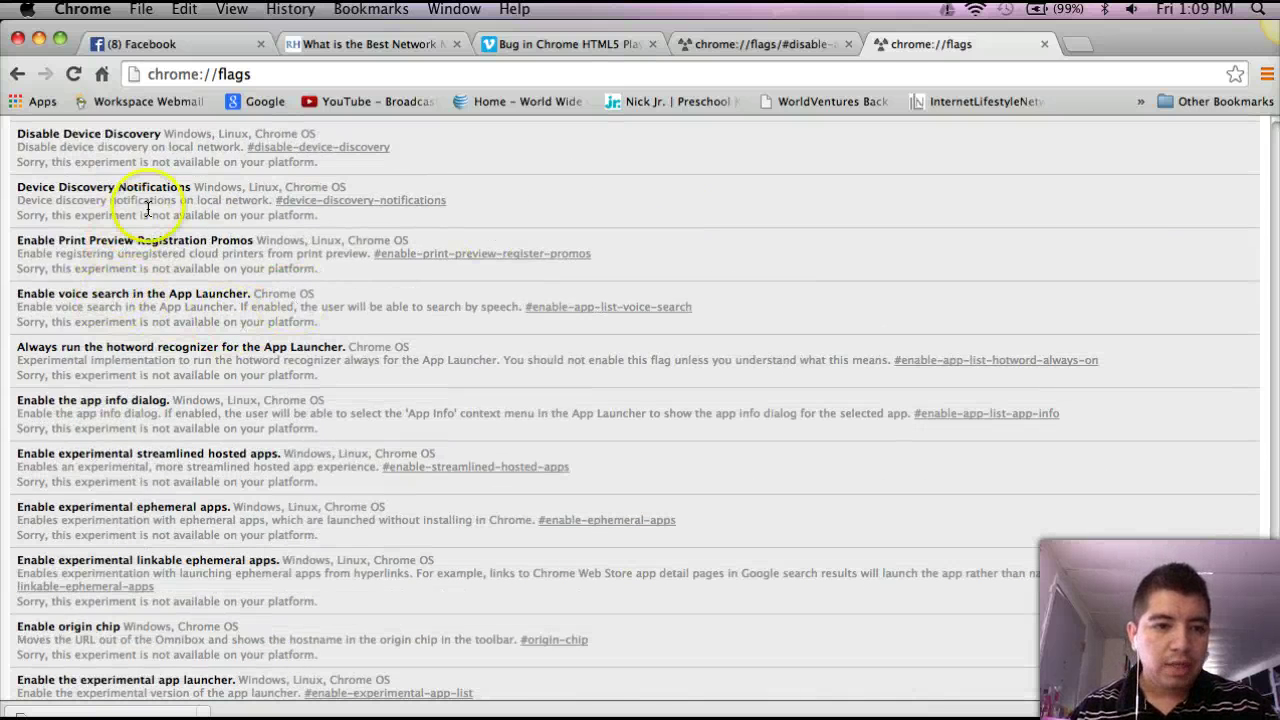
pyautogui.scroll(-1, 597, 318)
pyautogui.scroll(-1, 598, 320)
pyautogui.scroll(1, 598, 320)
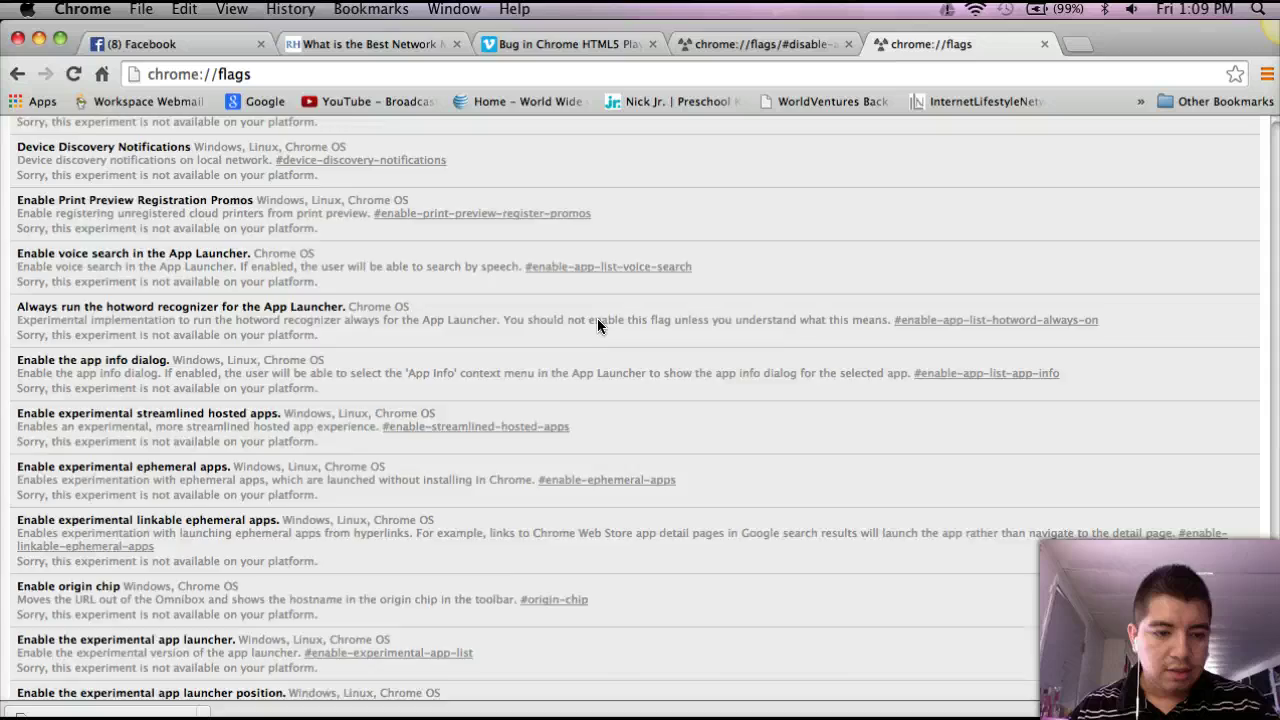
pyautogui.scroll(1, 598, 320)
pyautogui.scroll(5, 598, 320)
pyautogui.scroll(3, 597, 318)
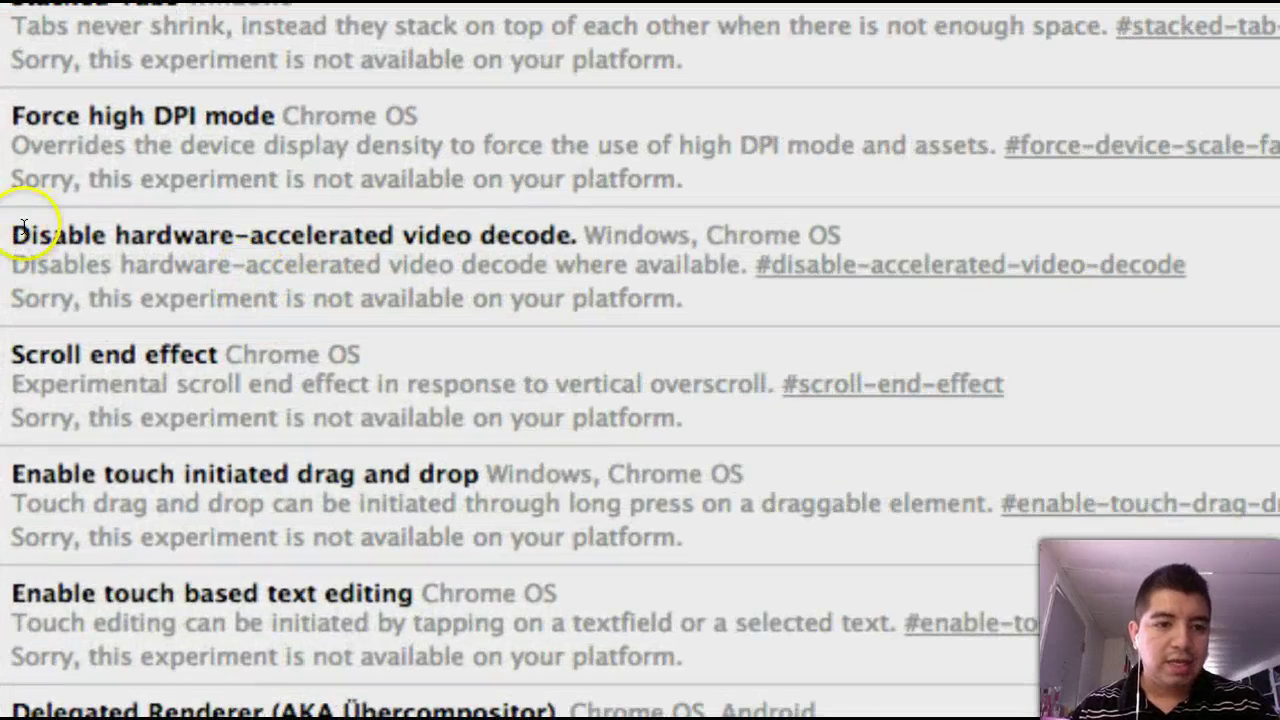
# Highlight the flag's name, its not-available-on-your-platform notice, and its description
pyautogui.moveTo(142, 235); pyautogui.dragTo(580, 232)
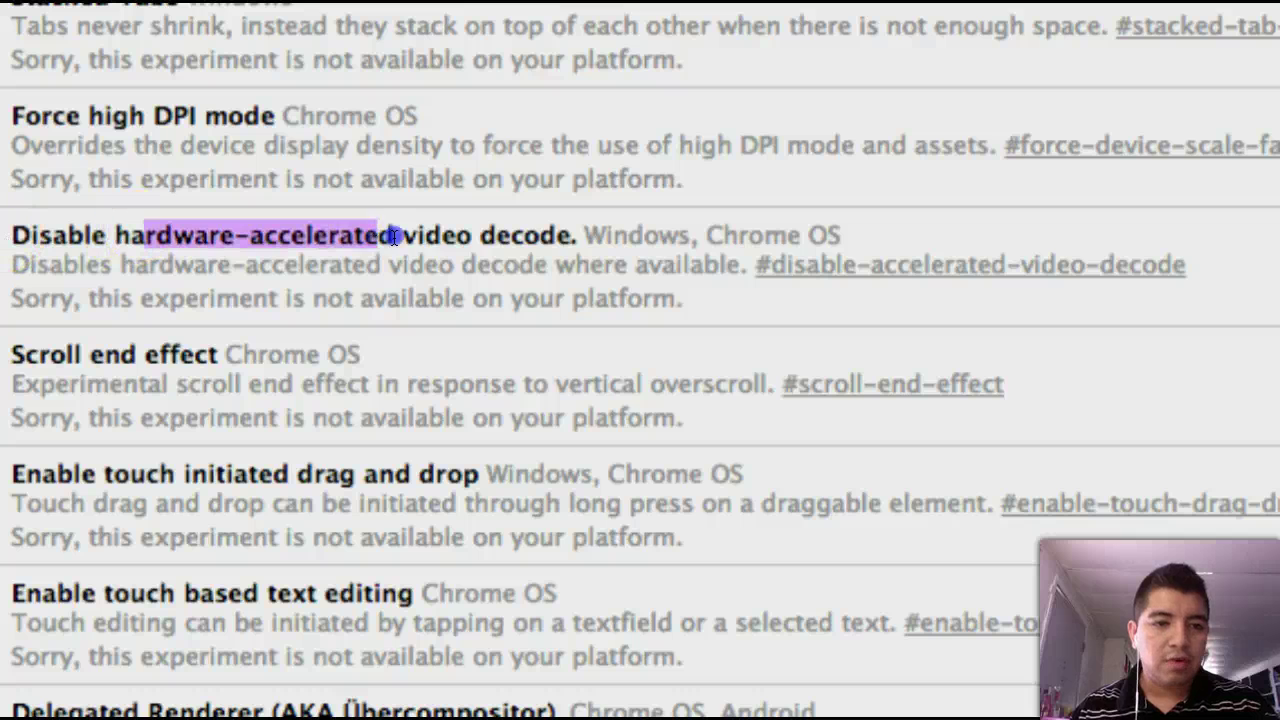
pyautogui.click(580, 233)
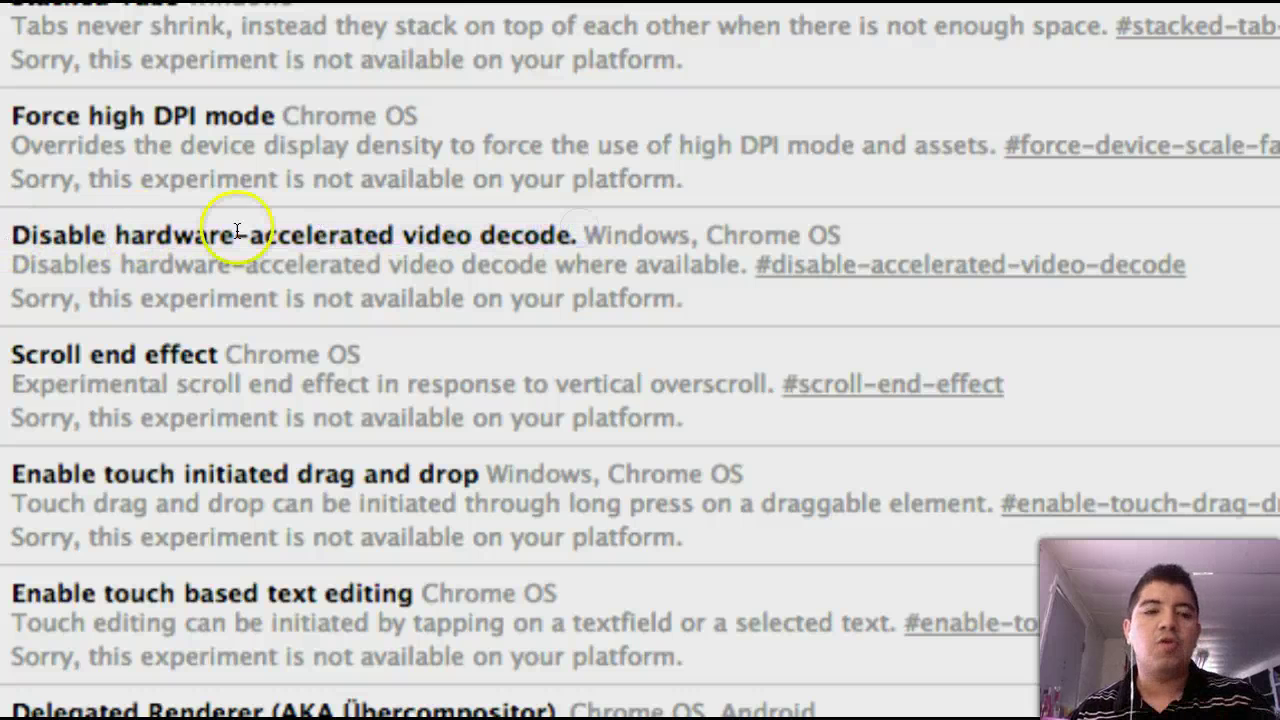
pyautogui.moveTo(10, 292); pyautogui.dragTo(700, 294)
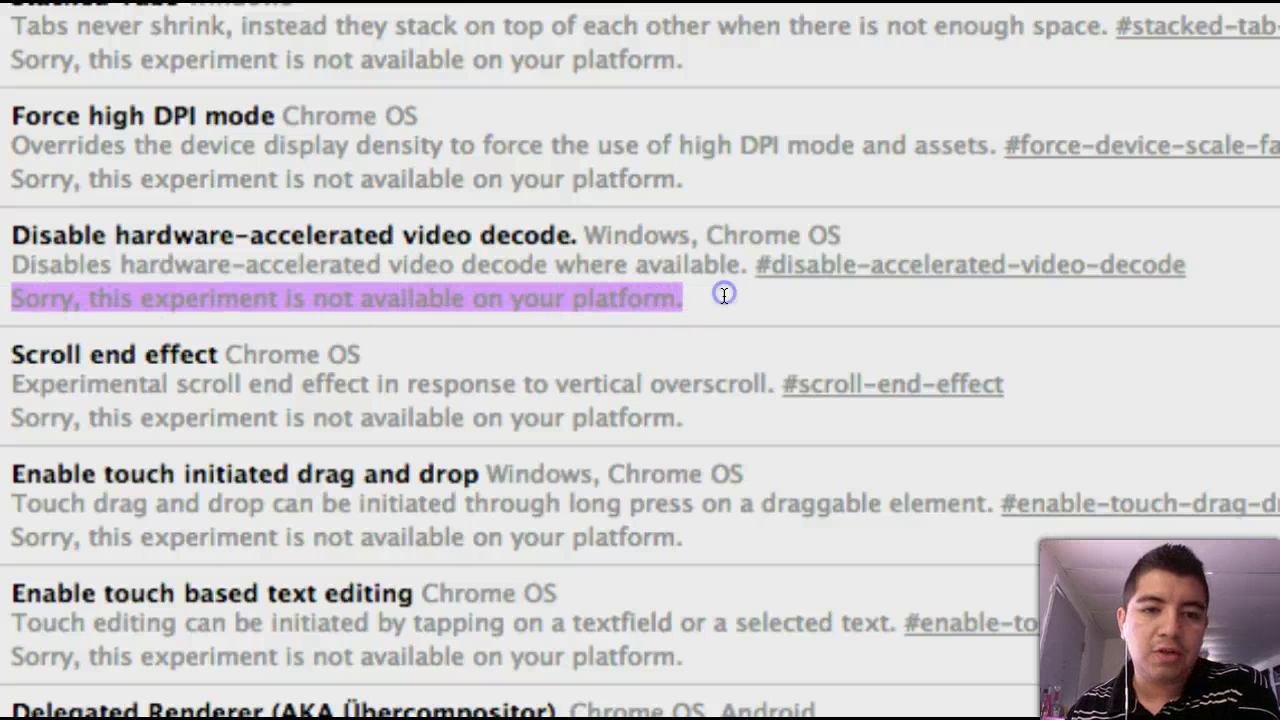
pyautogui.click(634, 271)
pyautogui.click(583, 231)
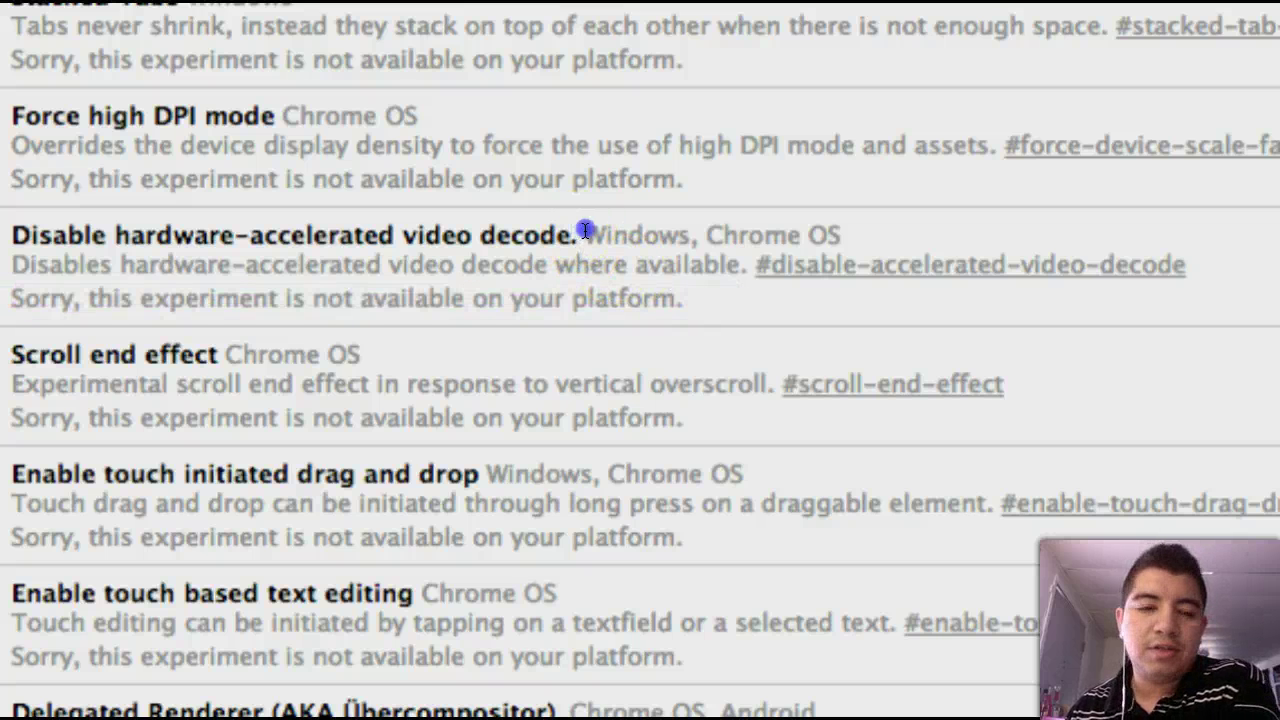
pyautogui.moveTo(585, 231); pyautogui.dragTo(704, 284)
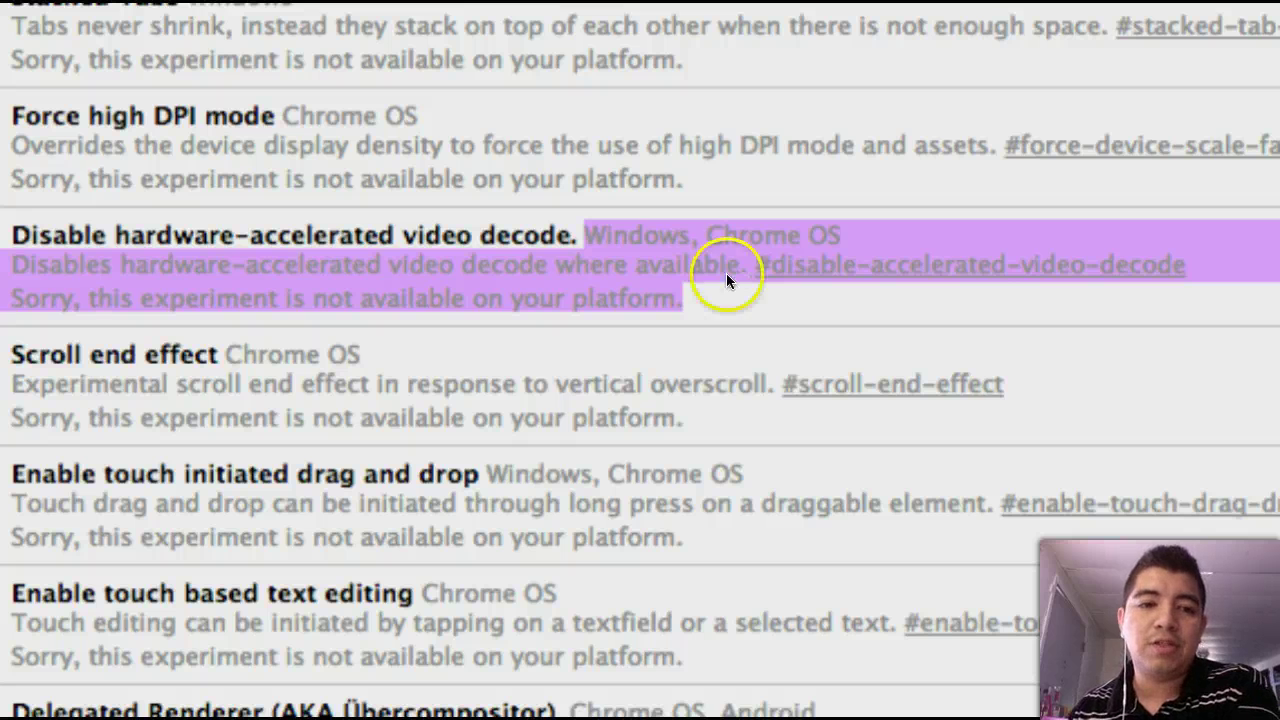
pyautogui.click(609, 254)
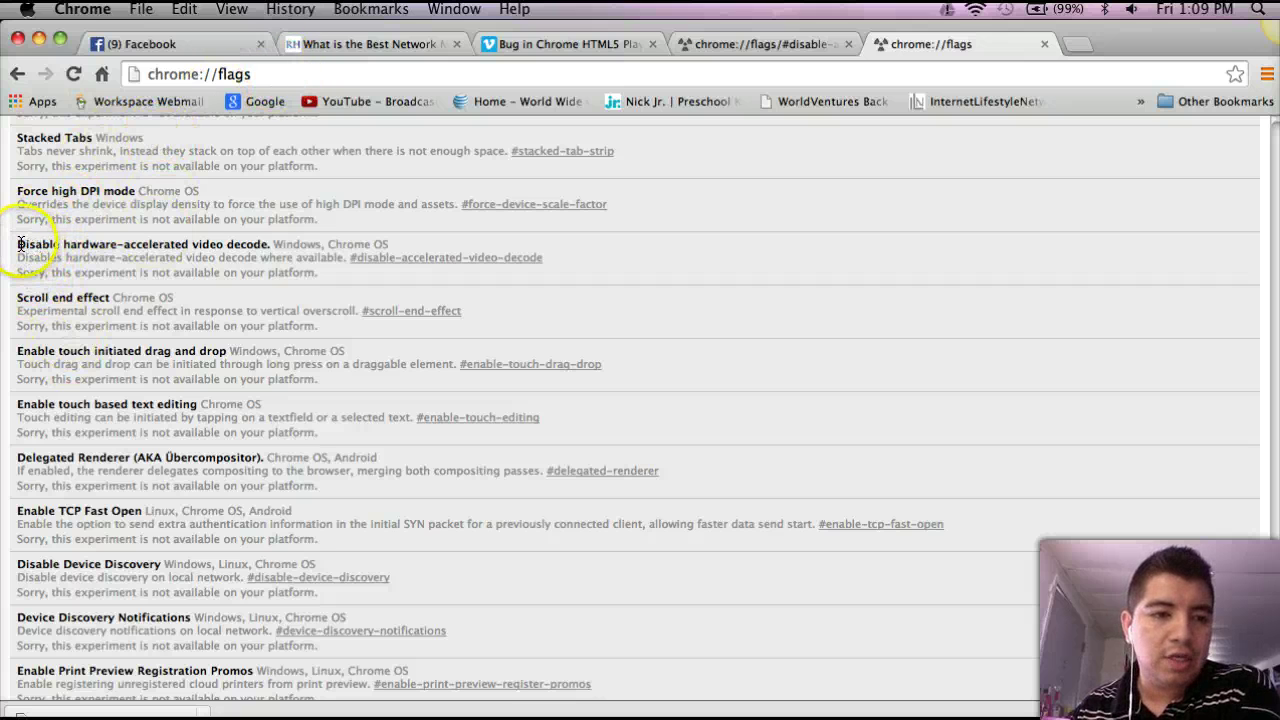
# Highlight the 'Disable hardware-accelerated video decode' heading on the flags page
pyautogui.moveTo(17, 243); pyautogui.dragTo(285, 243)
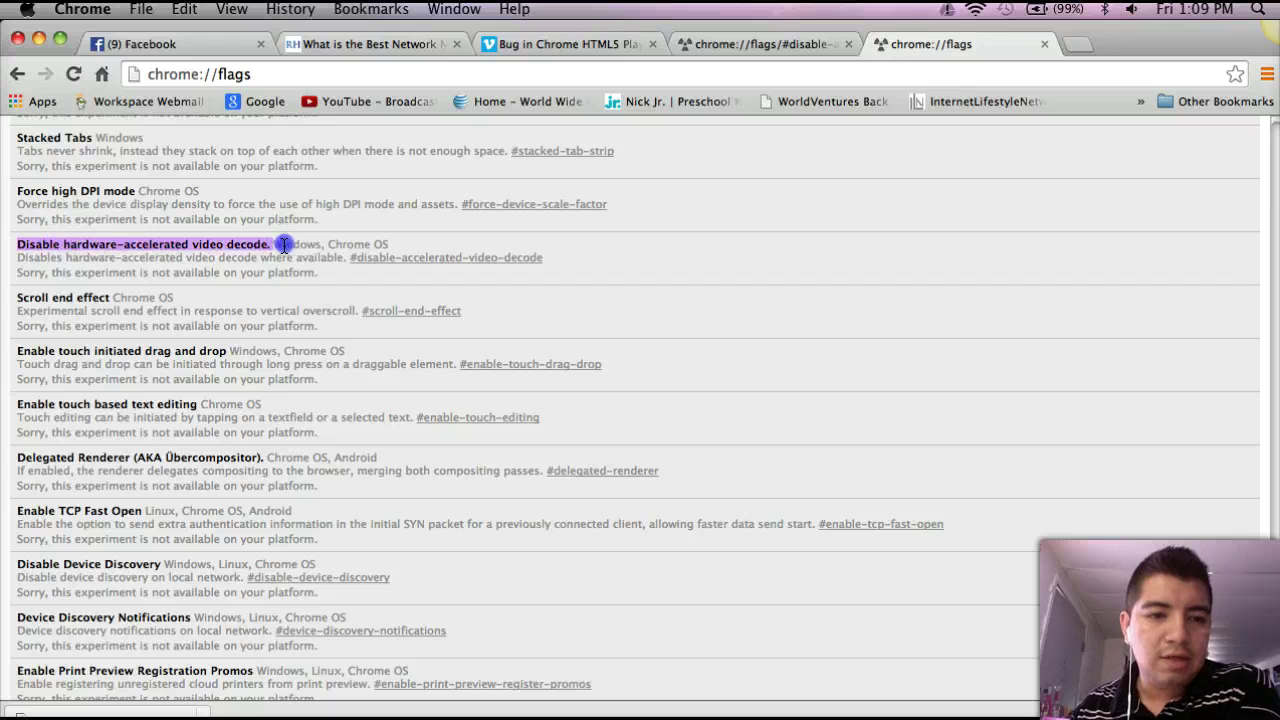
pyautogui.click(66, 240)
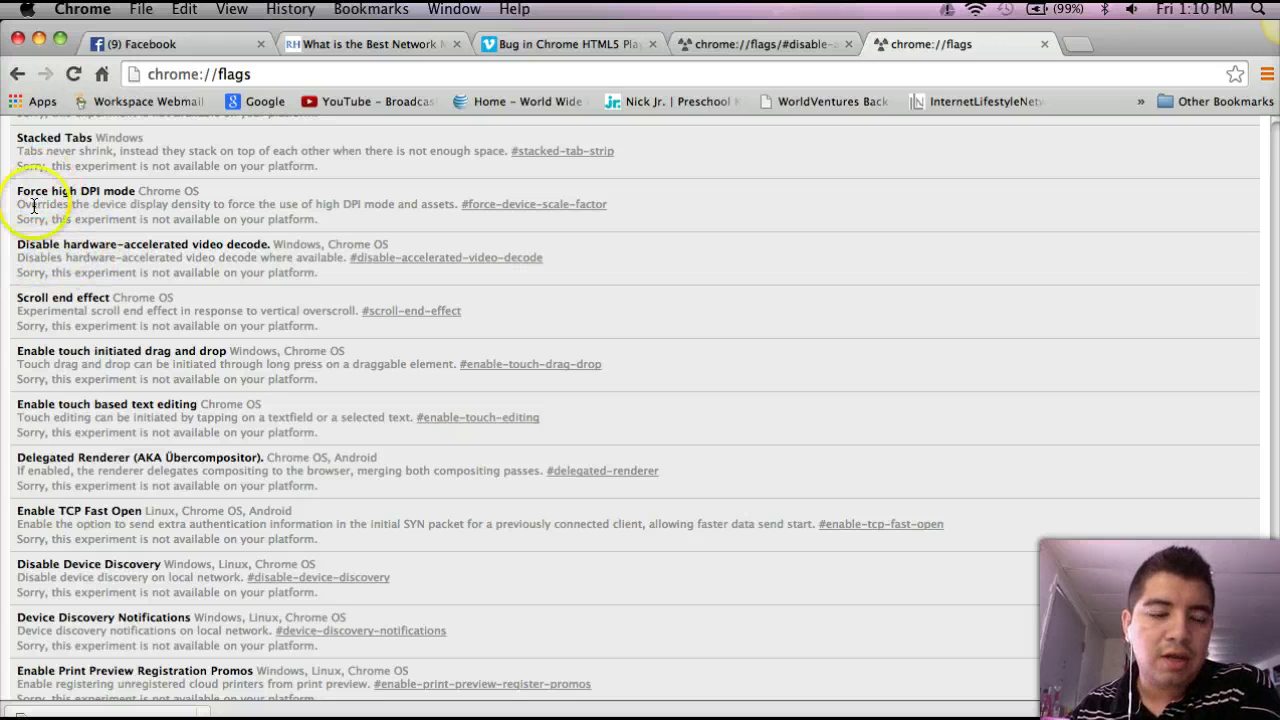
pyautogui.click(30, 239)
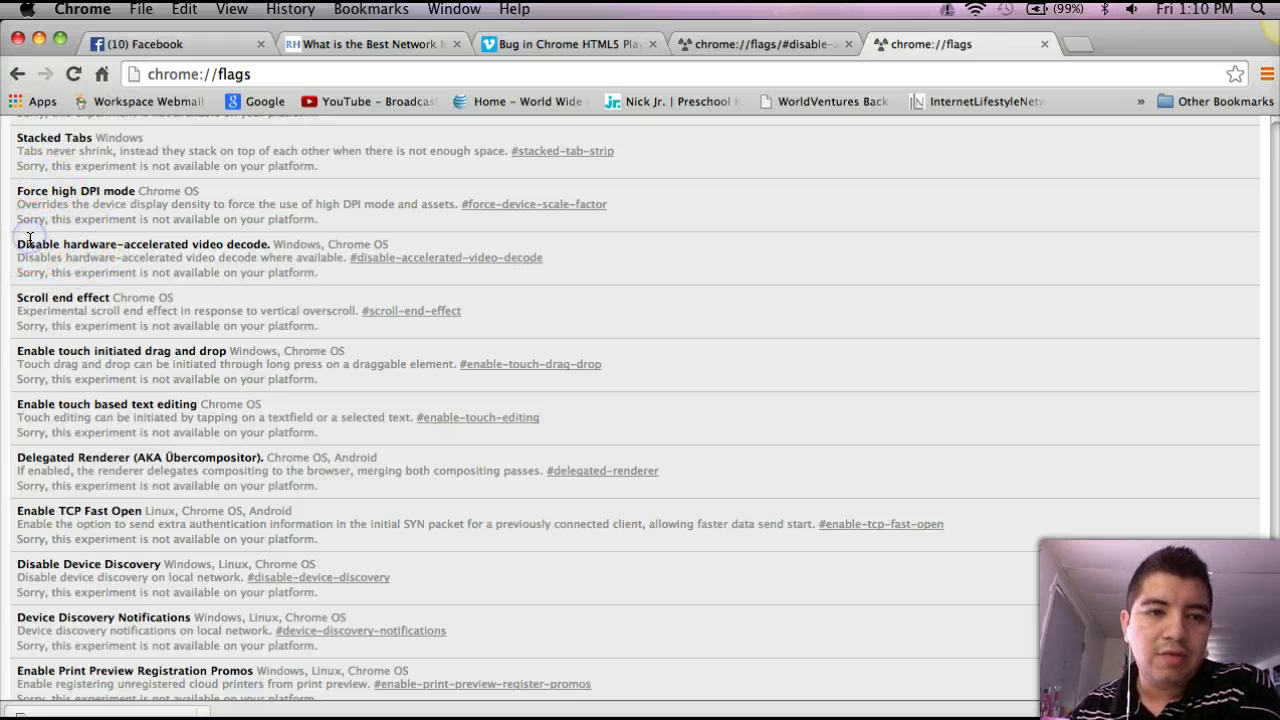
pyautogui.tripleClick(30, 239)
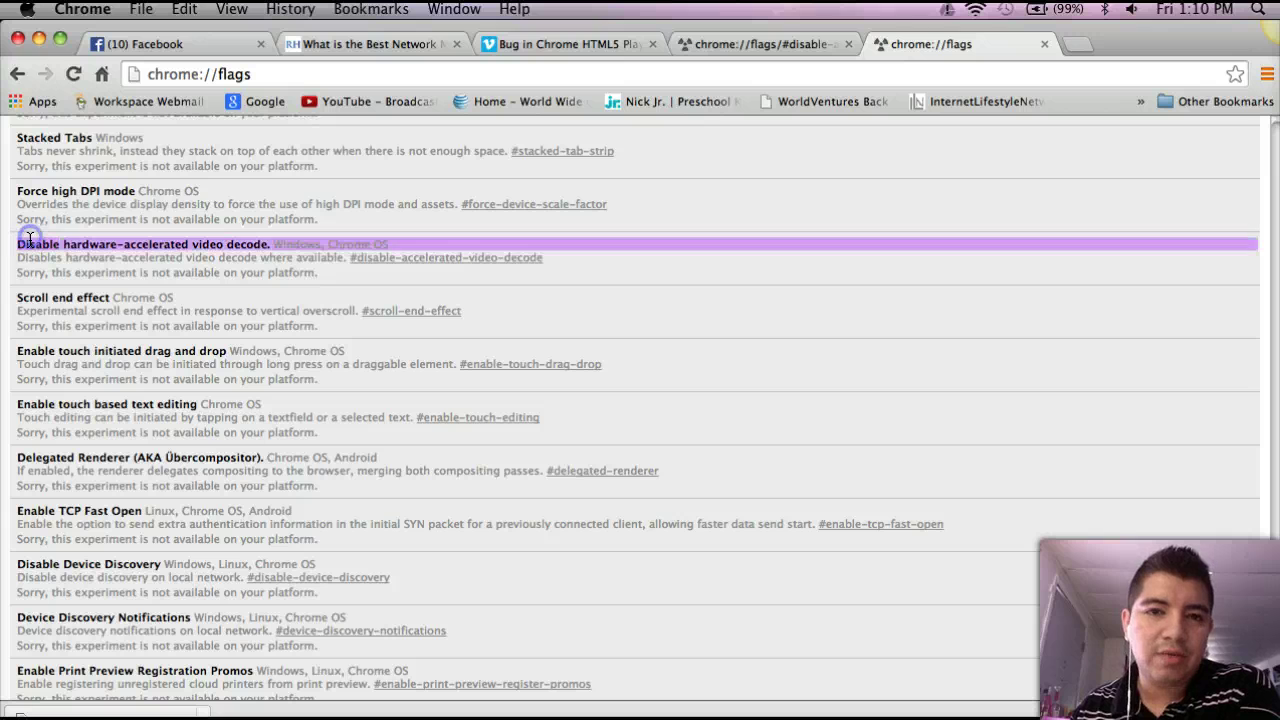
pyautogui.click(42, 272)
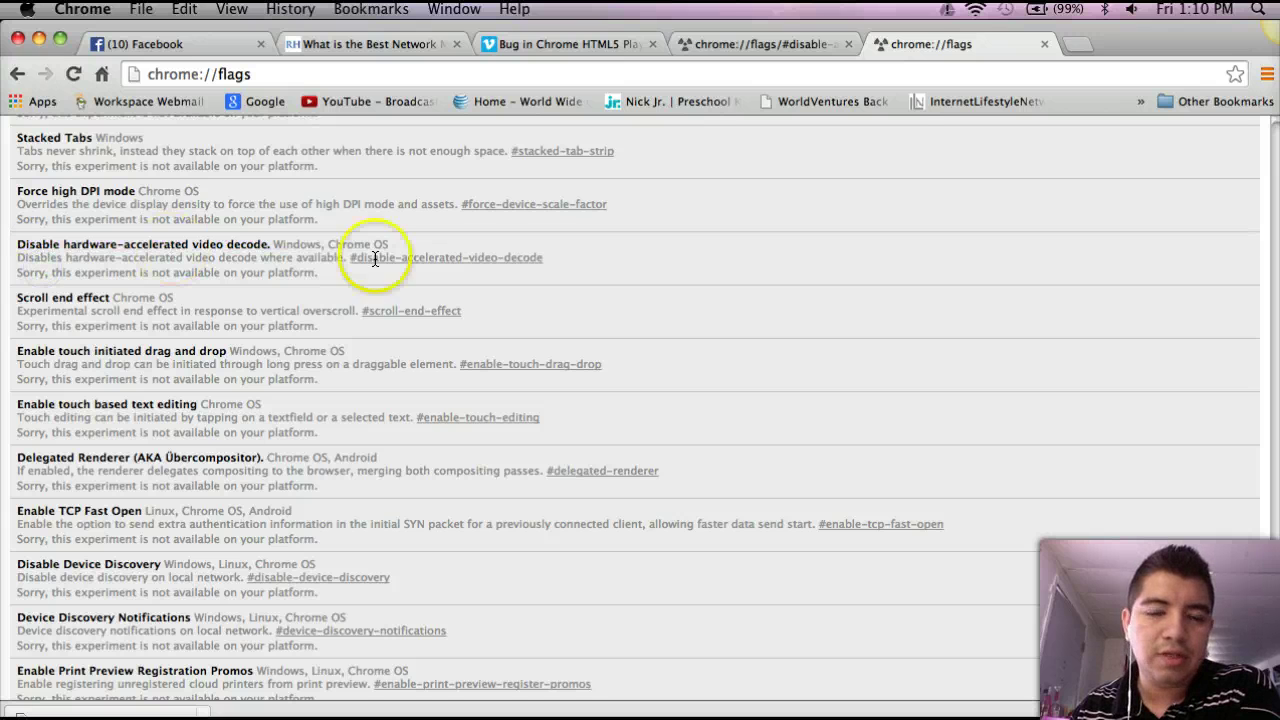
pyautogui.click(560, 265)
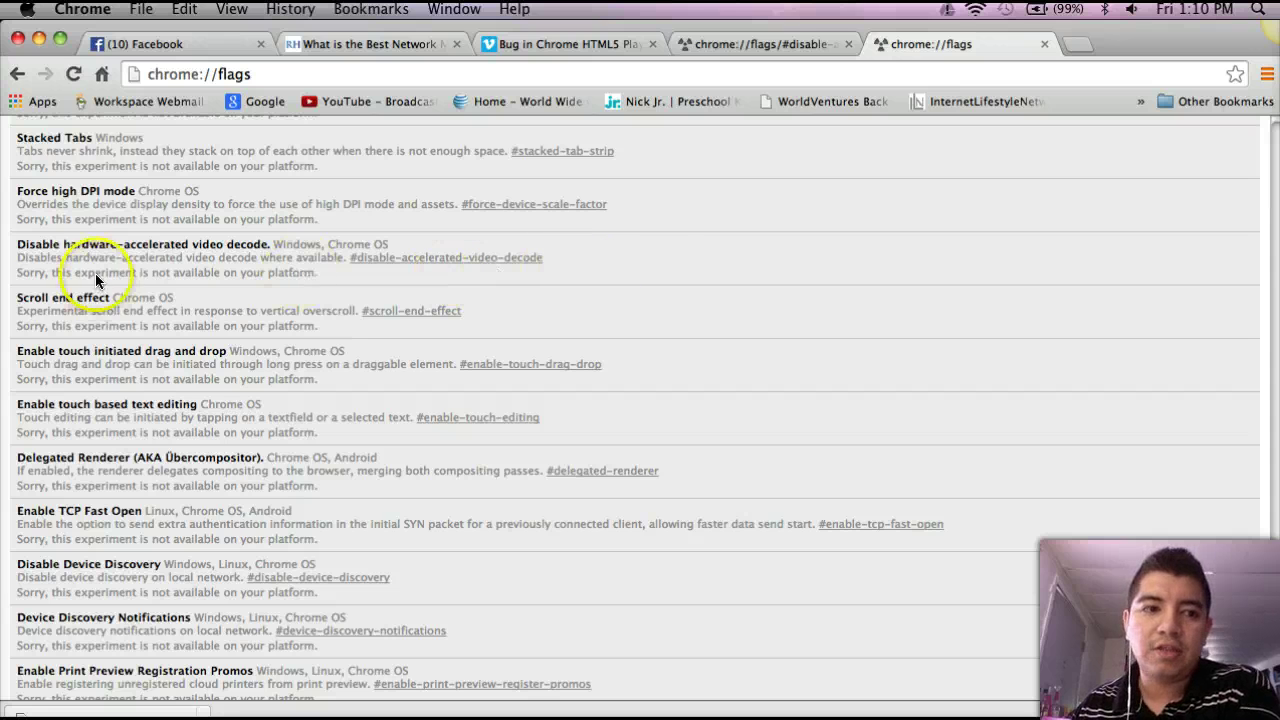
# Scroll the flags page and return to the Vimeo forum thread
pyautogui.scroll(-2, 710, 260)
pyautogui.scroll(-10, 724, 281)
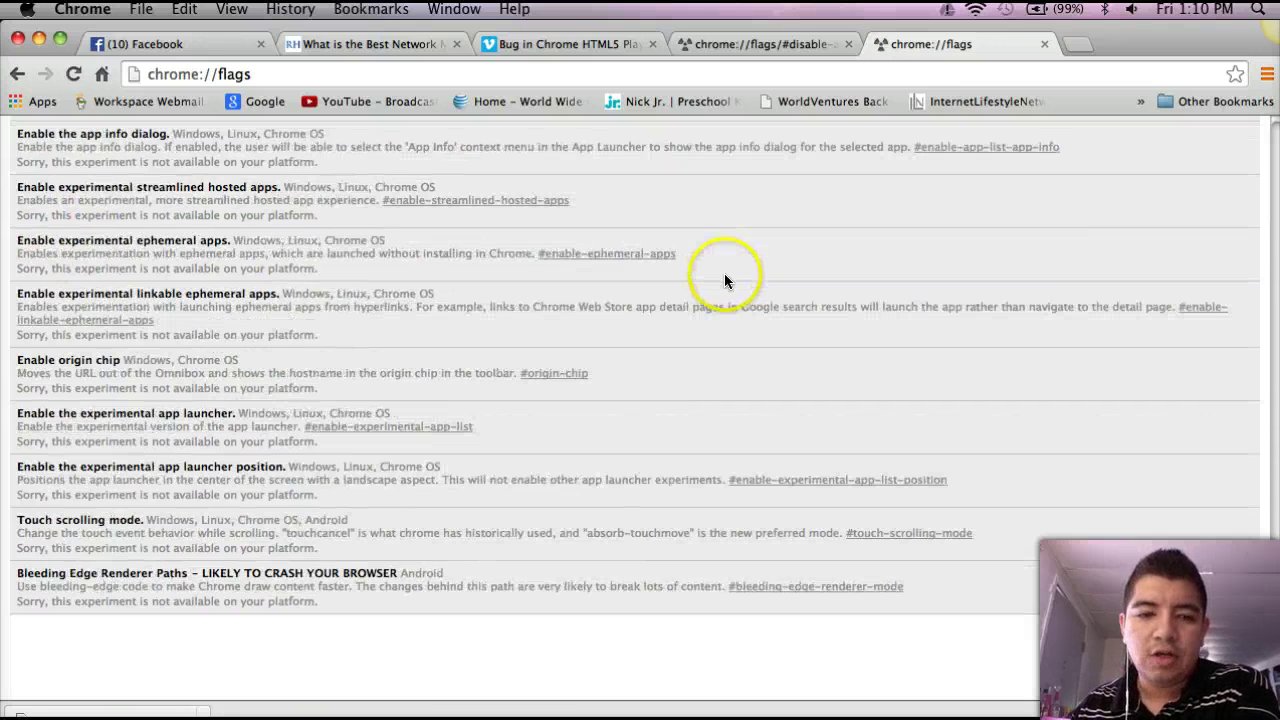
pyautogui.click(84, 667)
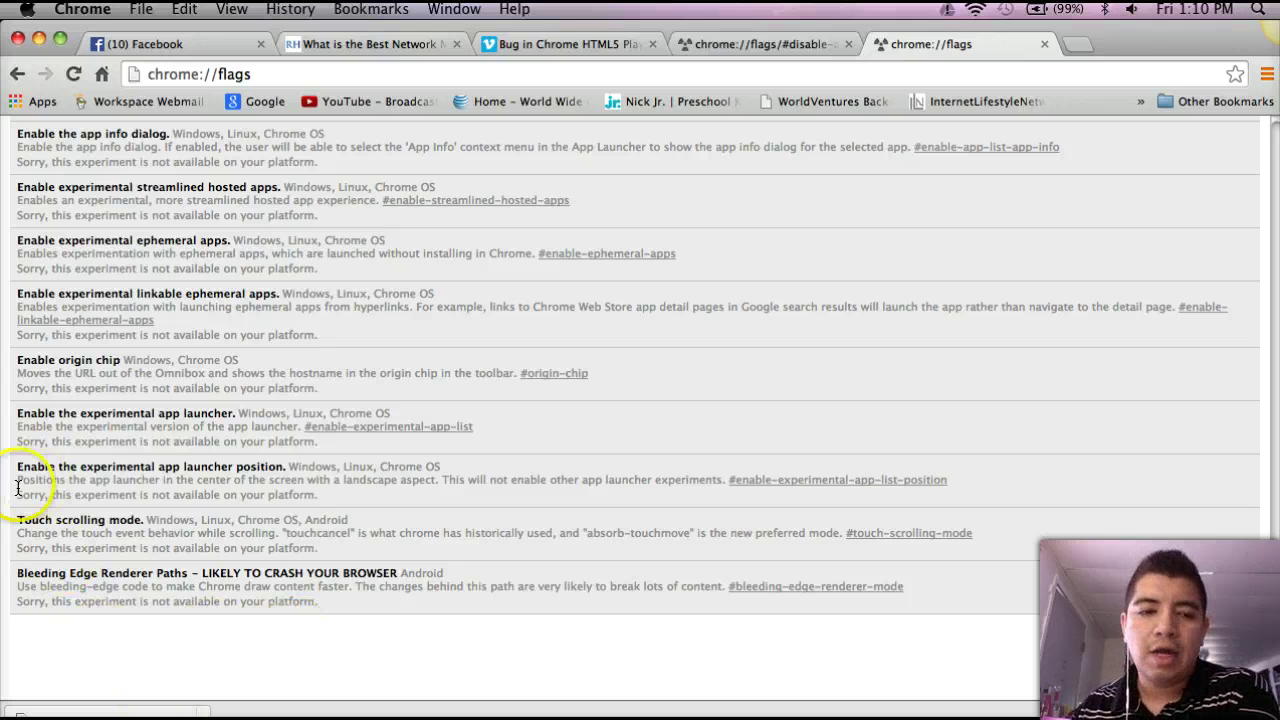
pyautogui.scroll(10, 723, 380)
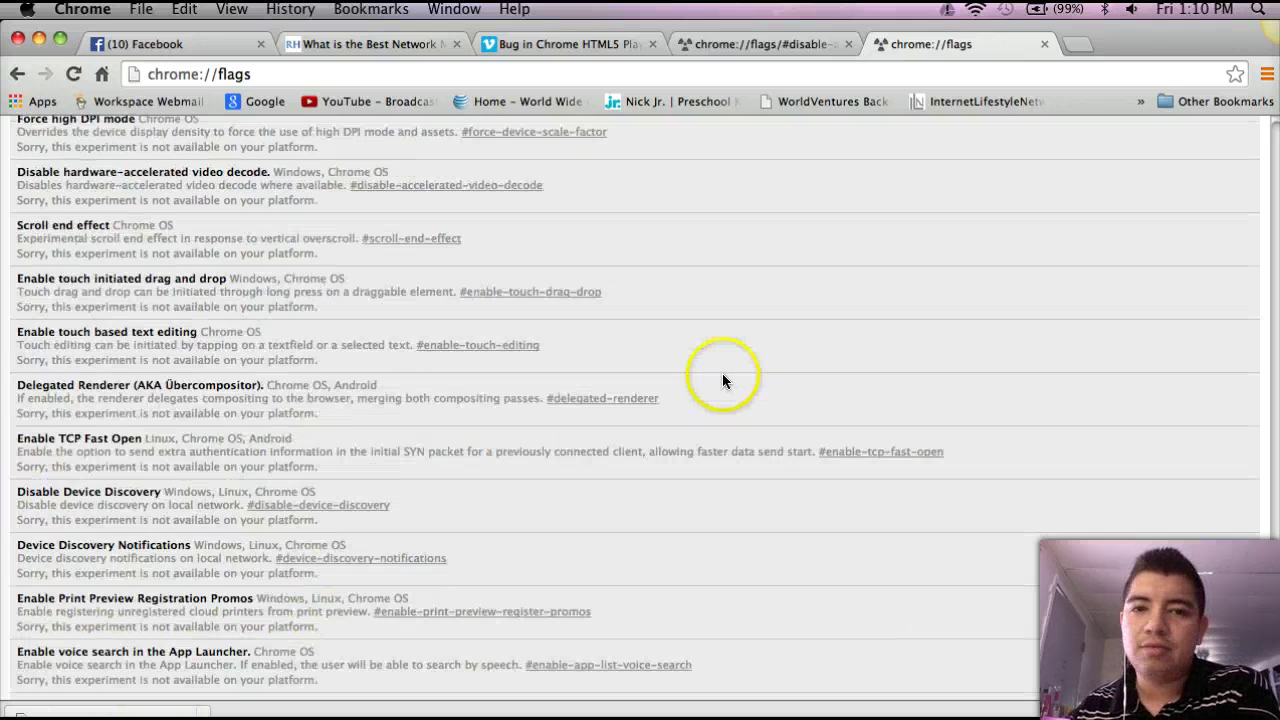
pyautogui.scroll(10, 722, 373)
# Move from the forum post to the Best Network Marketing Company page with the video
pyautogui.click(563, 45)
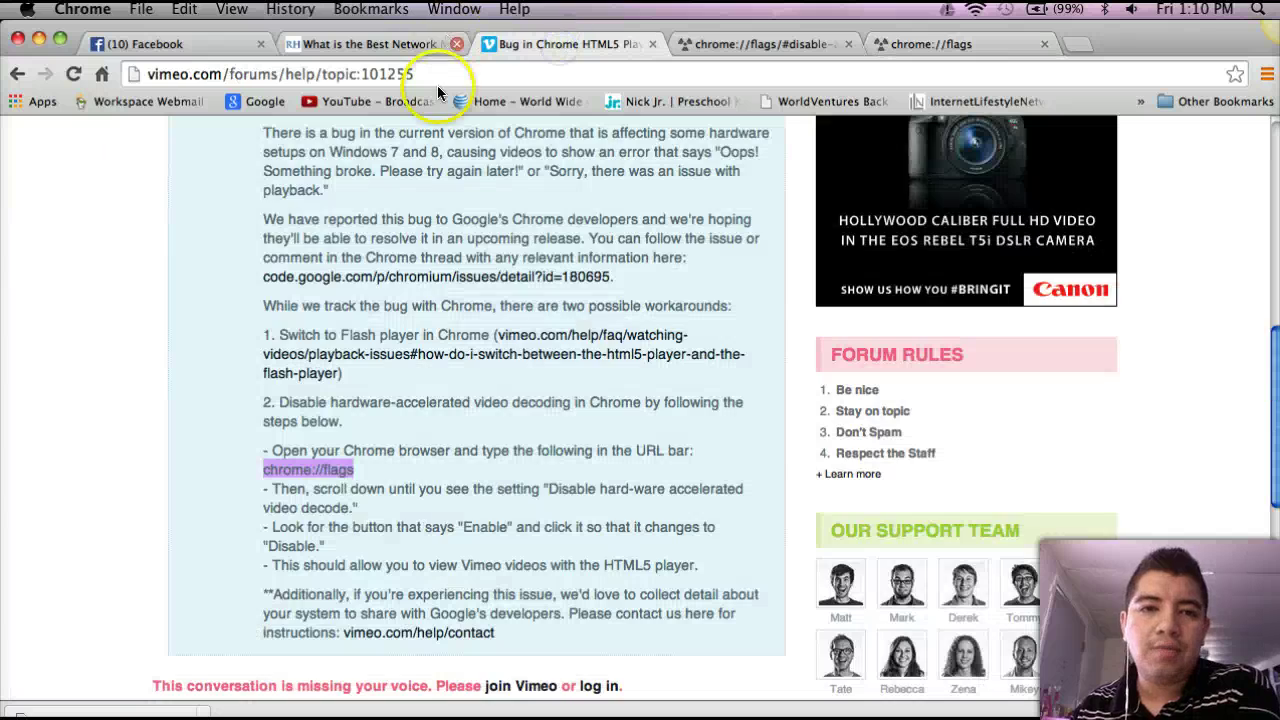
pyautogui.scroll(-5, 600, 375)
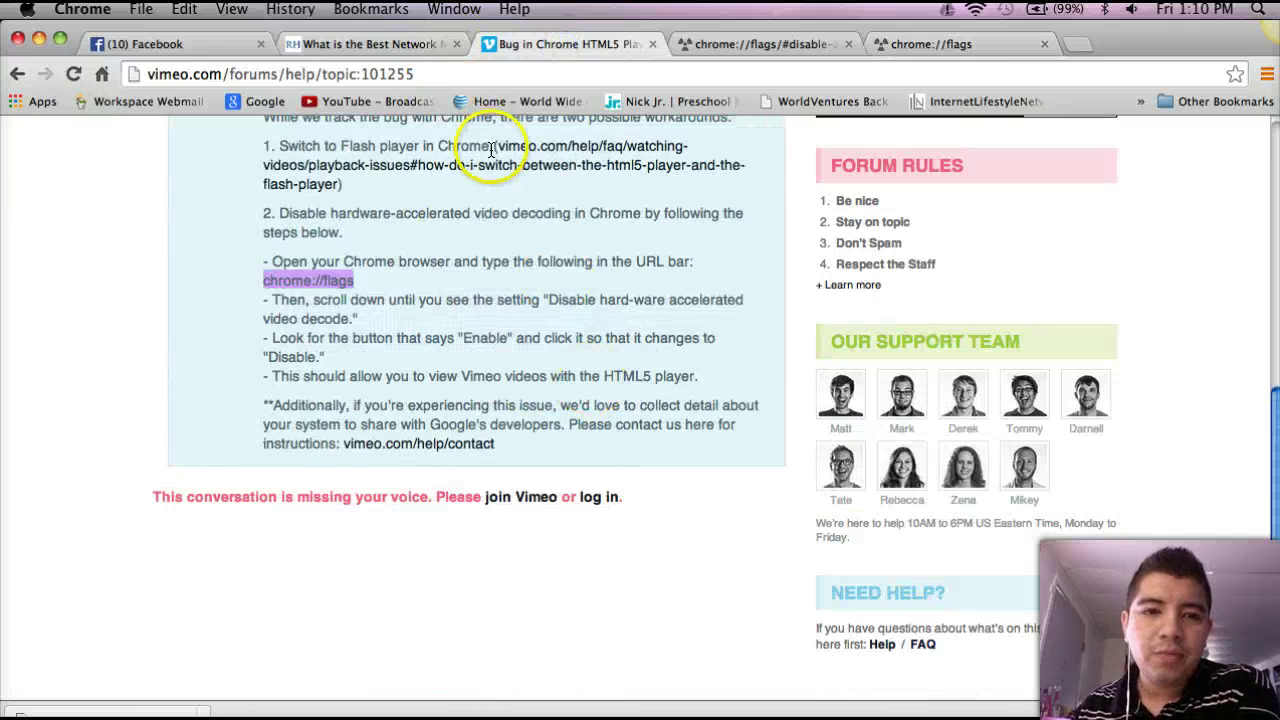
pyautogui.click(380, 45)
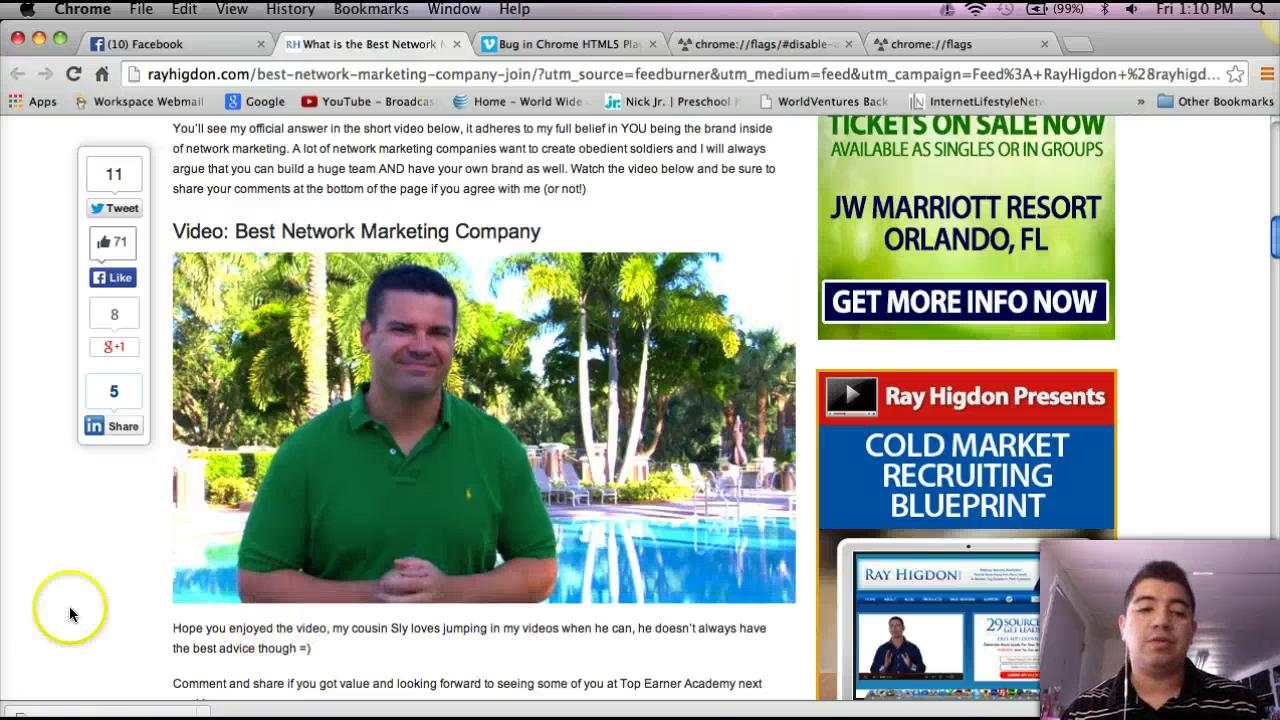
# Play the embedded video, seek to 00:54, 01:54, 01:08 and 01:39, then pause
pyautogui.click(214, 572)
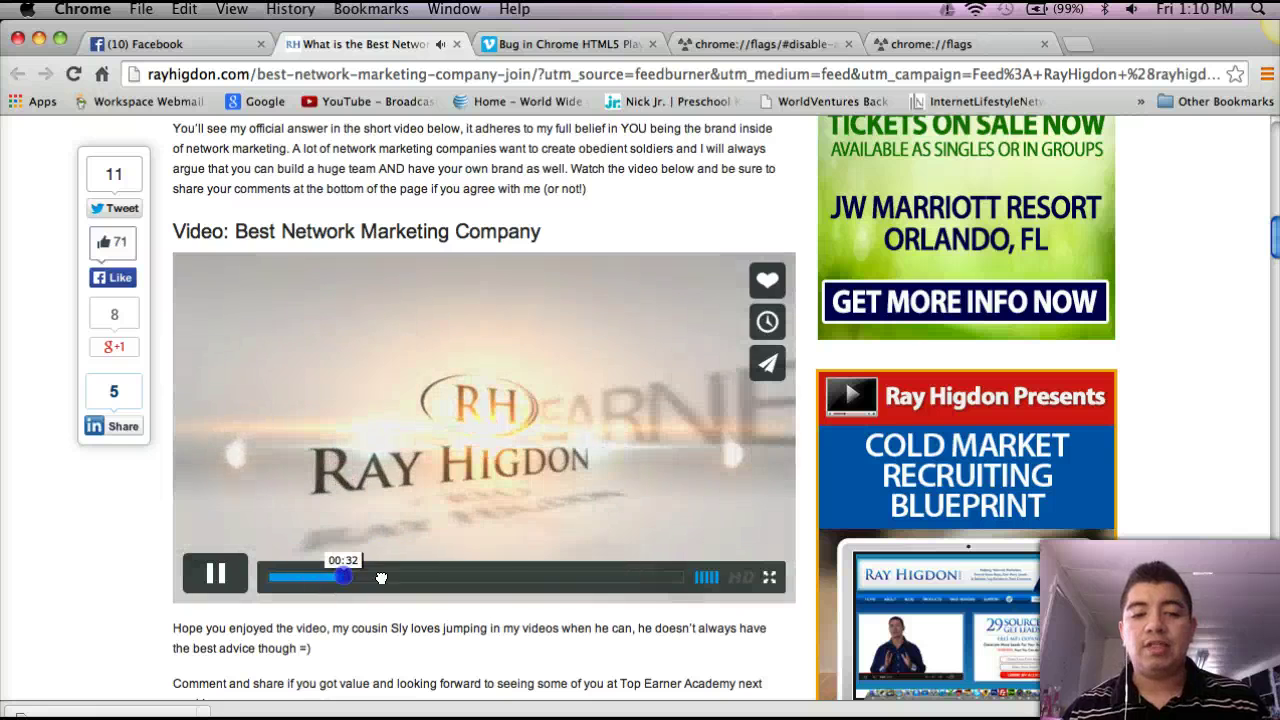
pyautogui.click(395, 578)
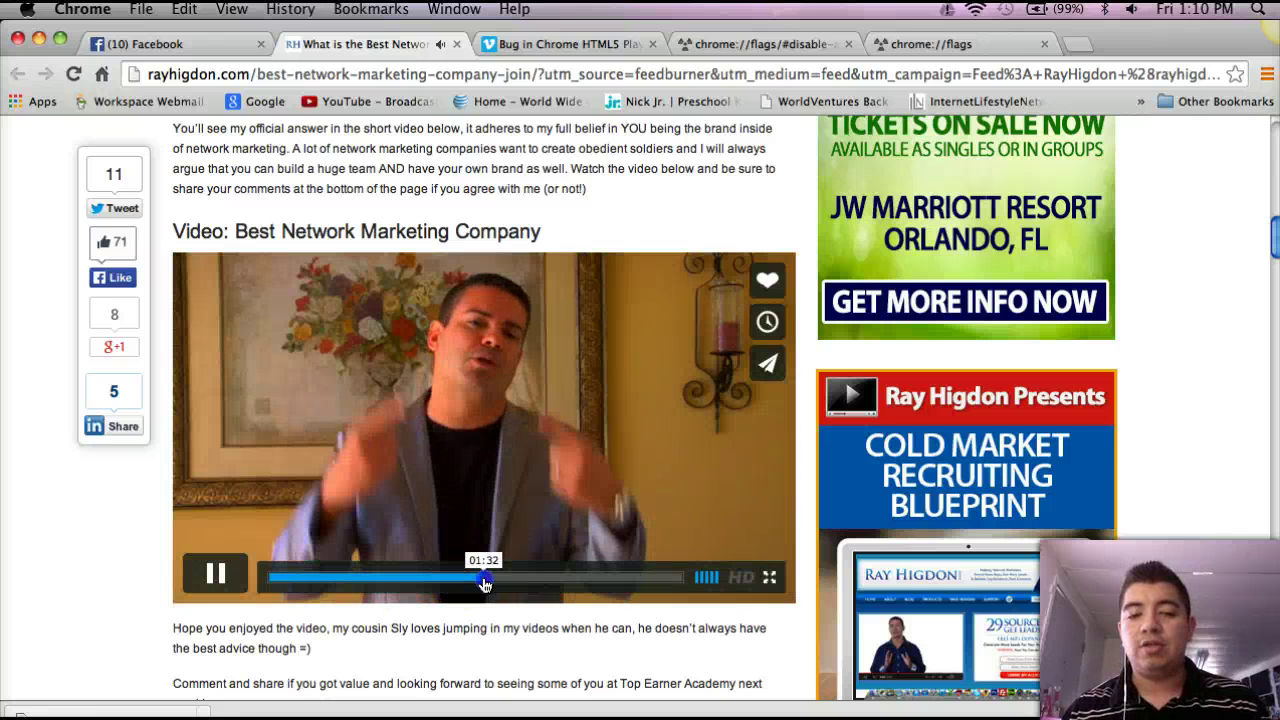
pyautogui.click(533, 578)
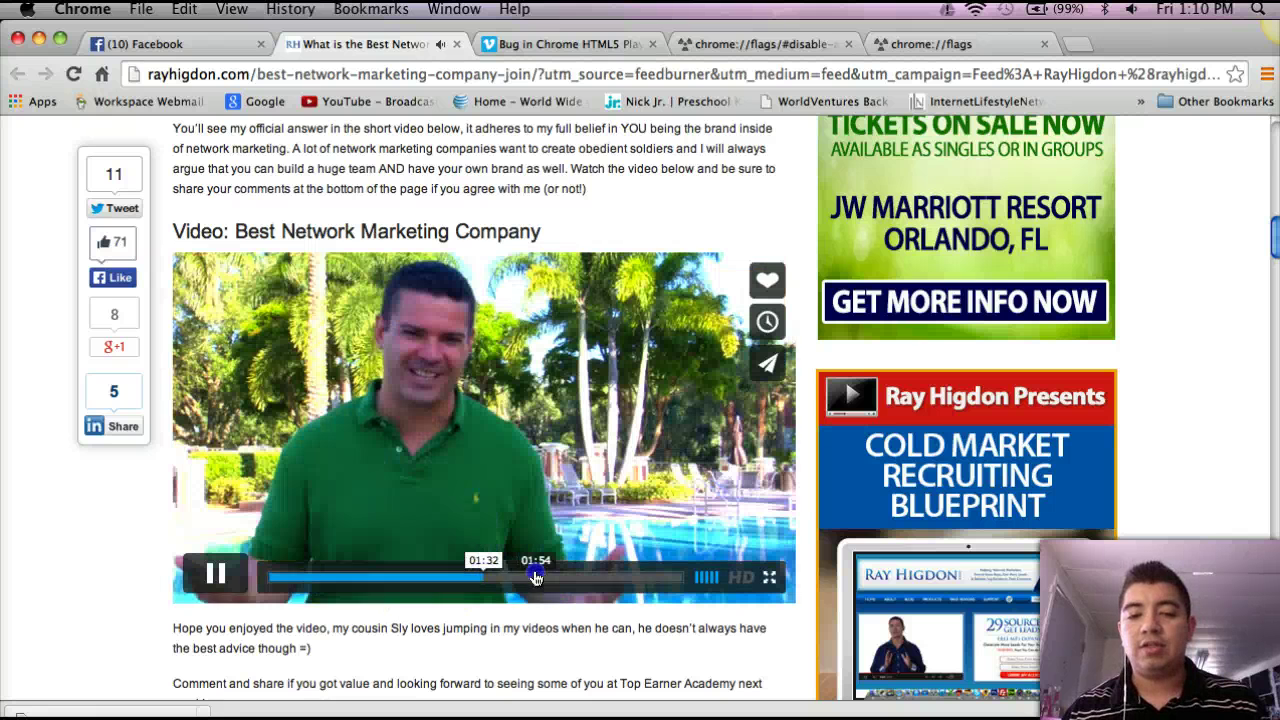
pyautogui.moveTo(558, 578); pyautogui.dragTo(429, 578)
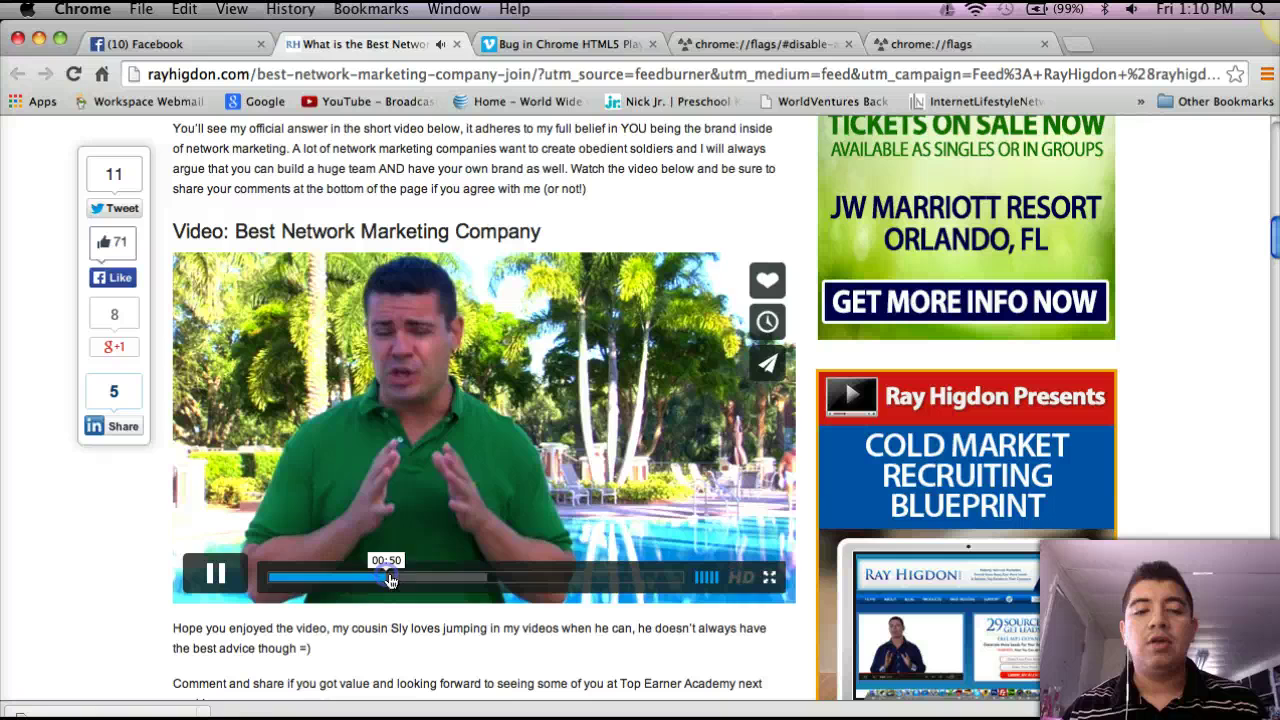
pyautogui.click(500, 578)
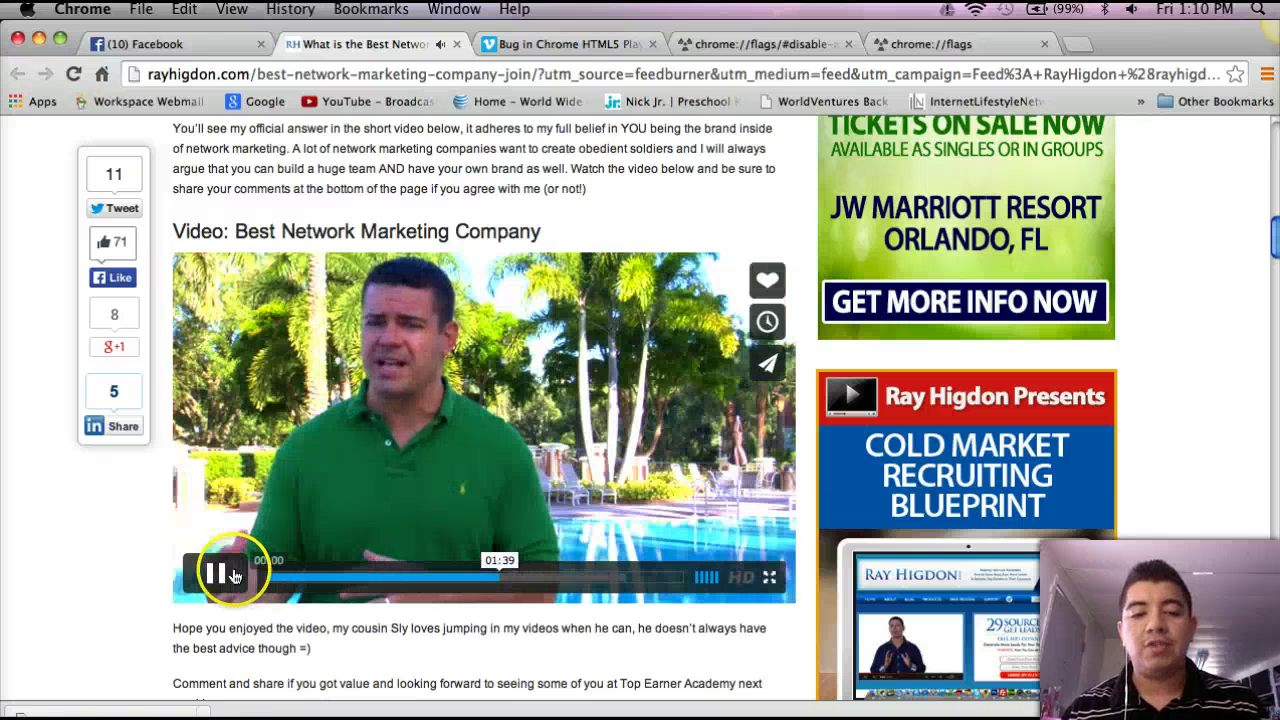
pyautogui.click(215, 573)
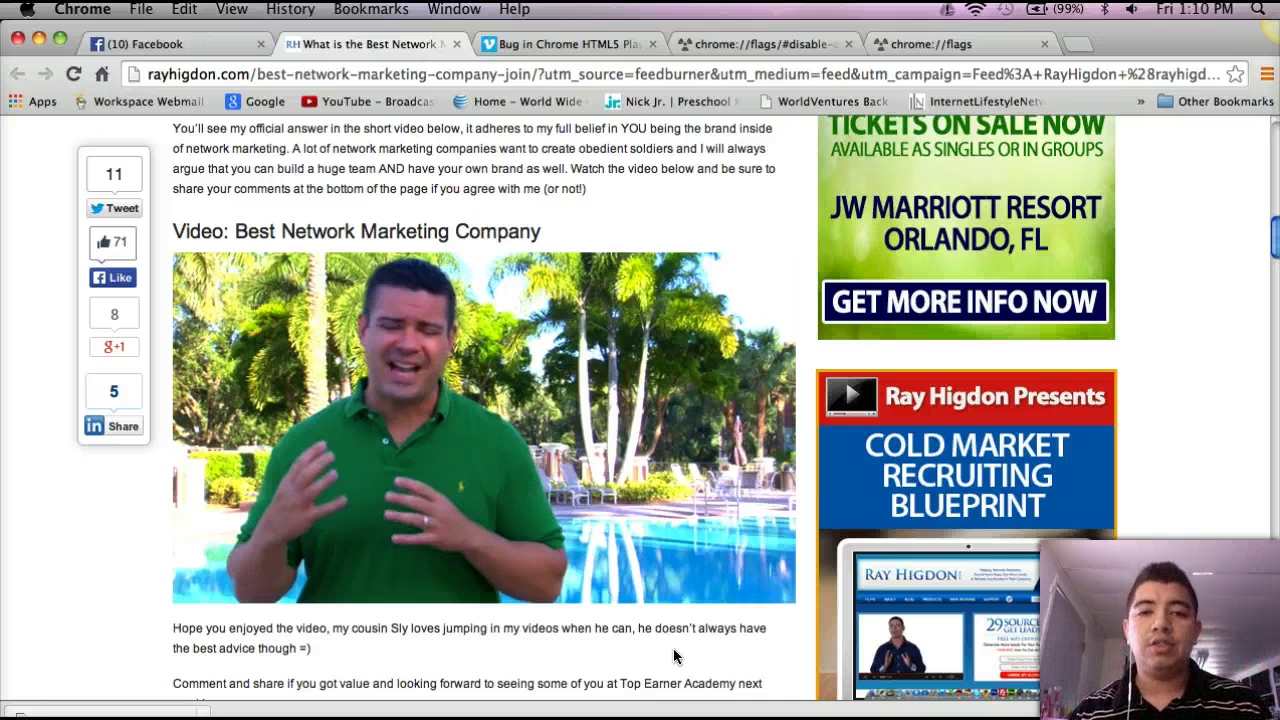
pyautogui.click(567, 42)
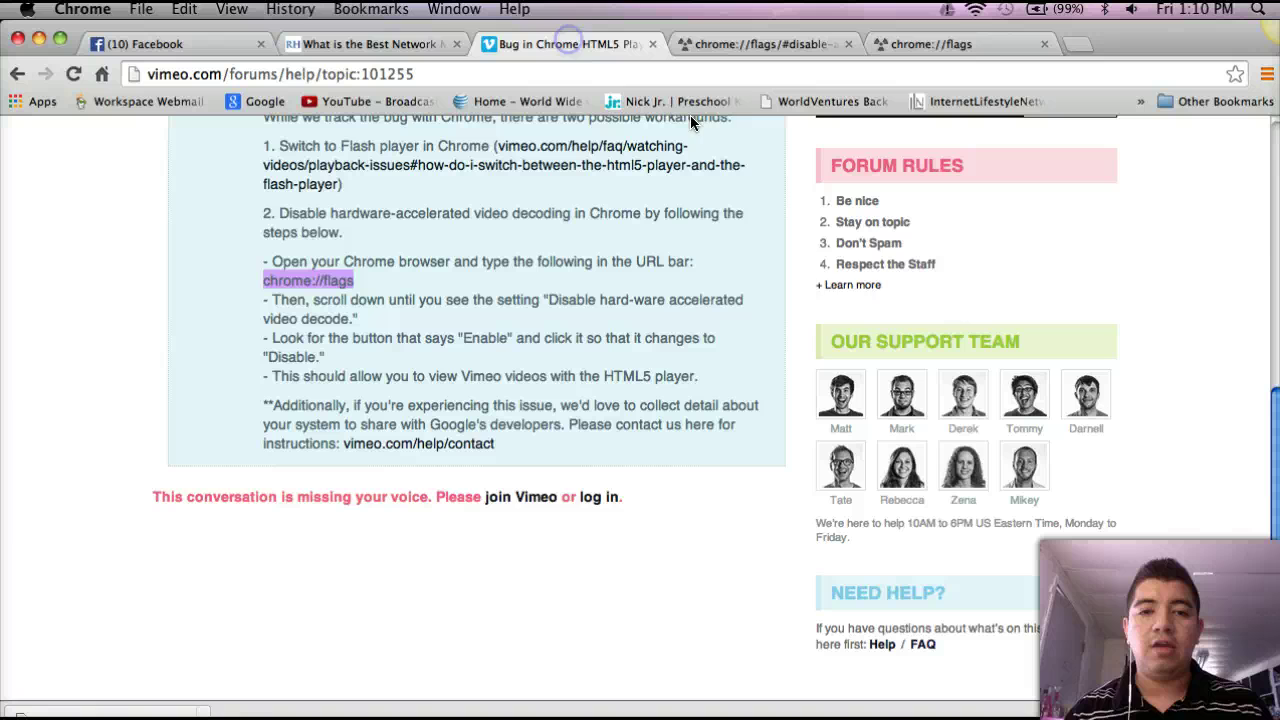
pyautogui.click(400, 44)
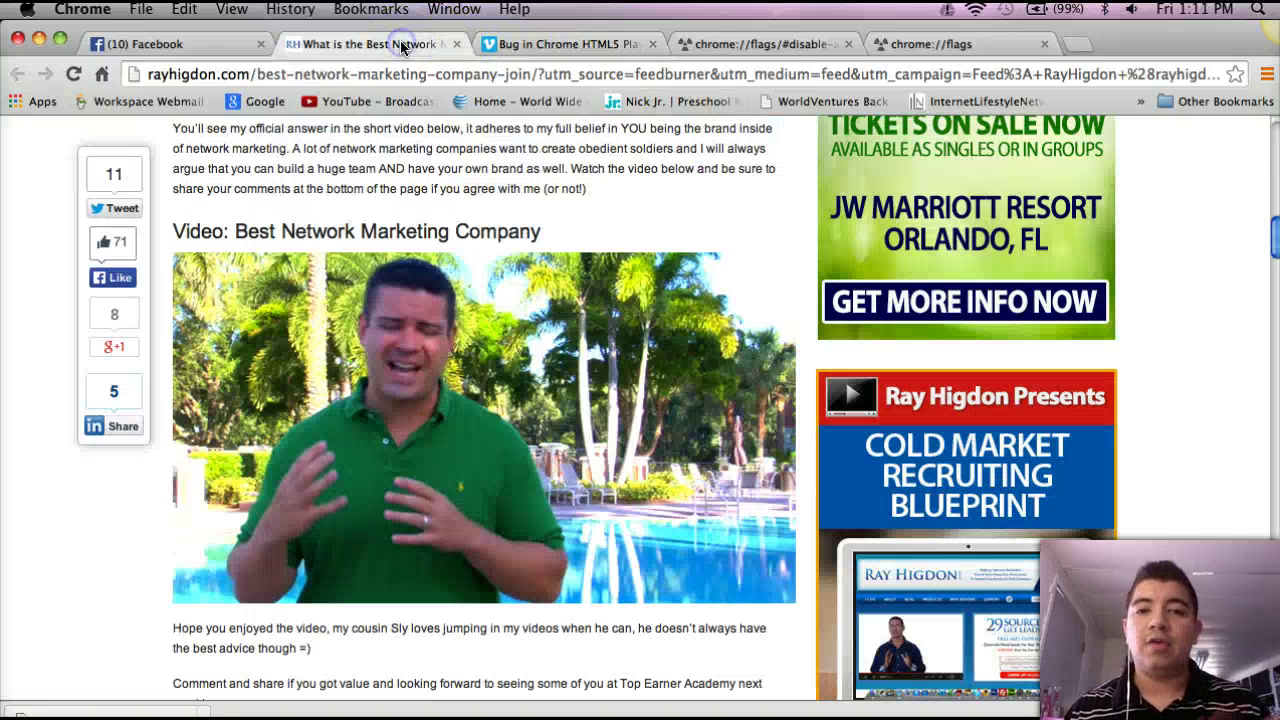